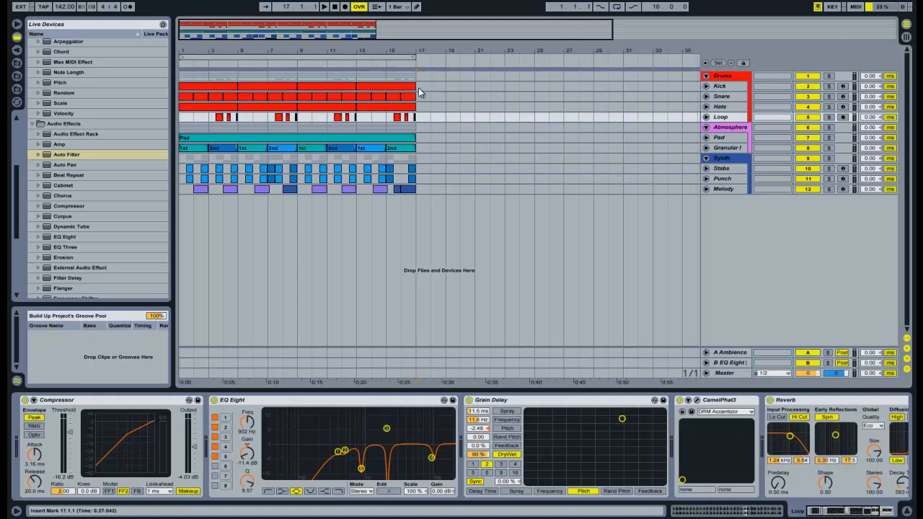
Duplicate the Atmosphere and Synth group clips of bars 1 to 17 into bars 17 to 33 and play across the transition
click(209, 117)
key(space)
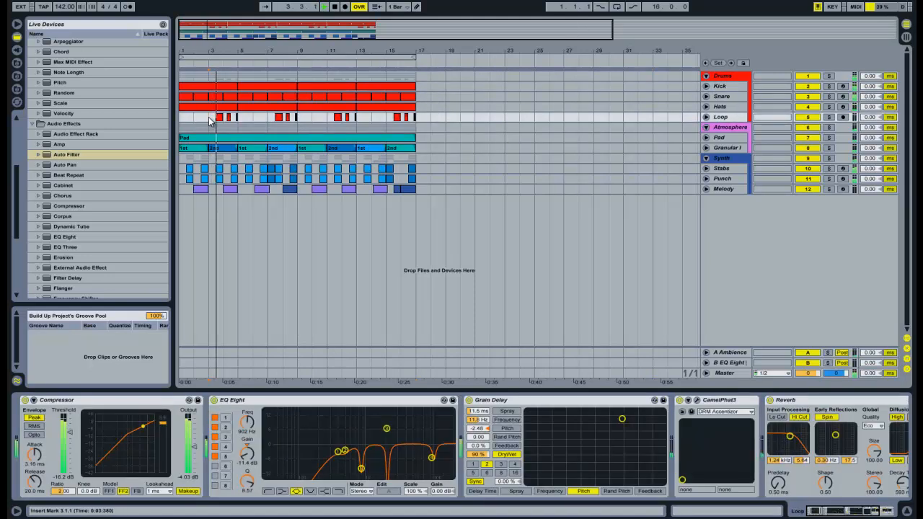
click(420, 122)
drag(417, 191, 411, 127)
click(395, 125)
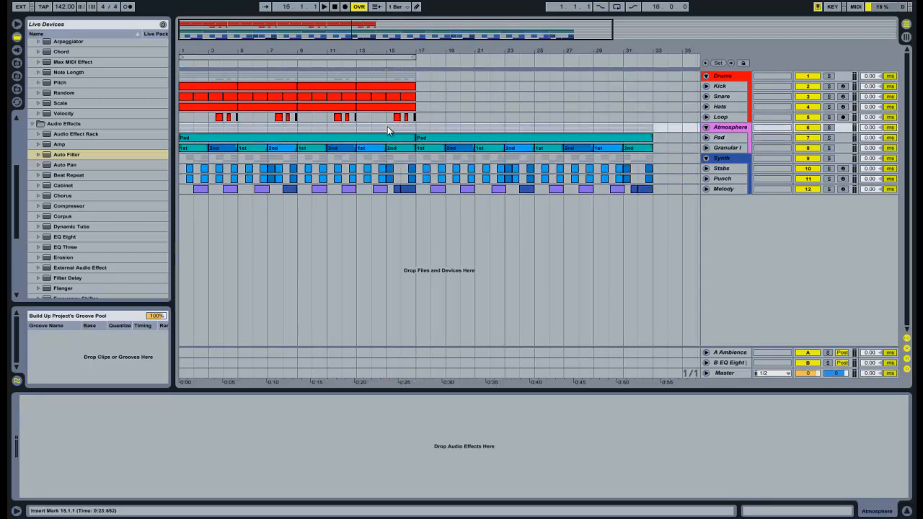
key(space)
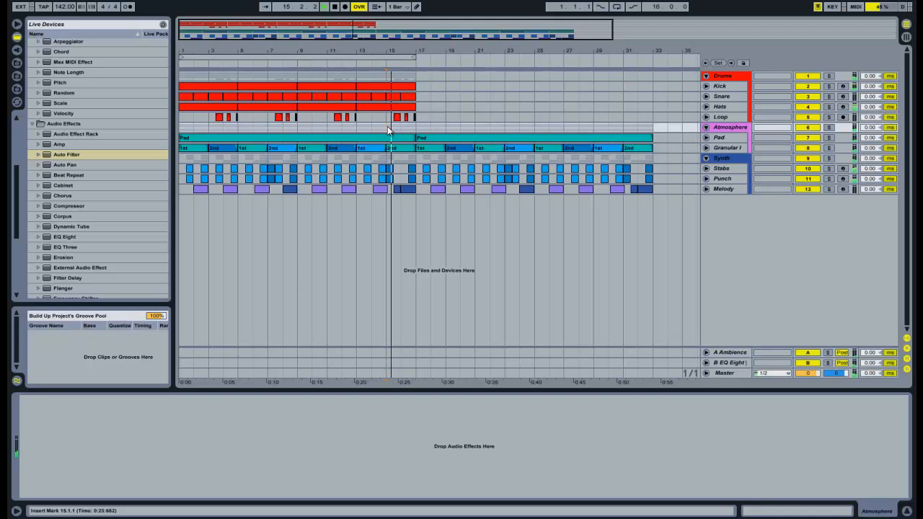
click(418, 129)
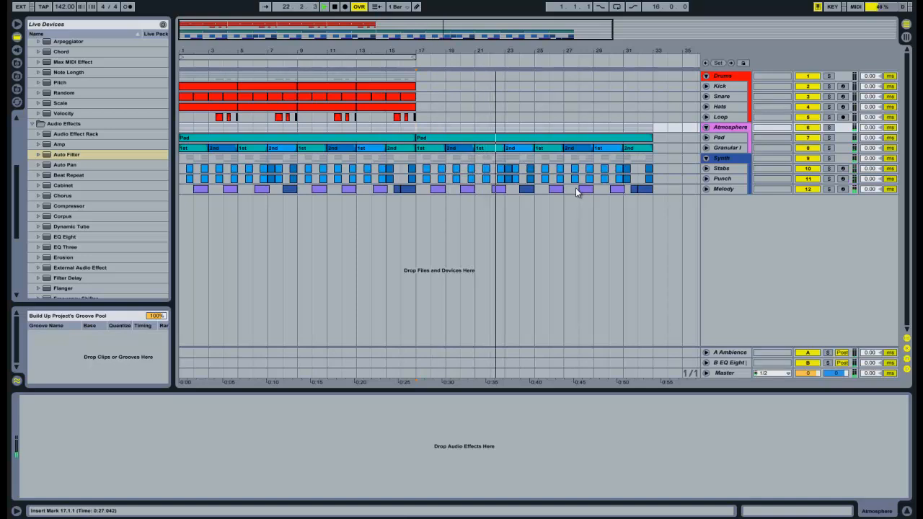
Delete the Melody and Punch clips between bars 17 and 33
drag(652, 189, 440, 191)
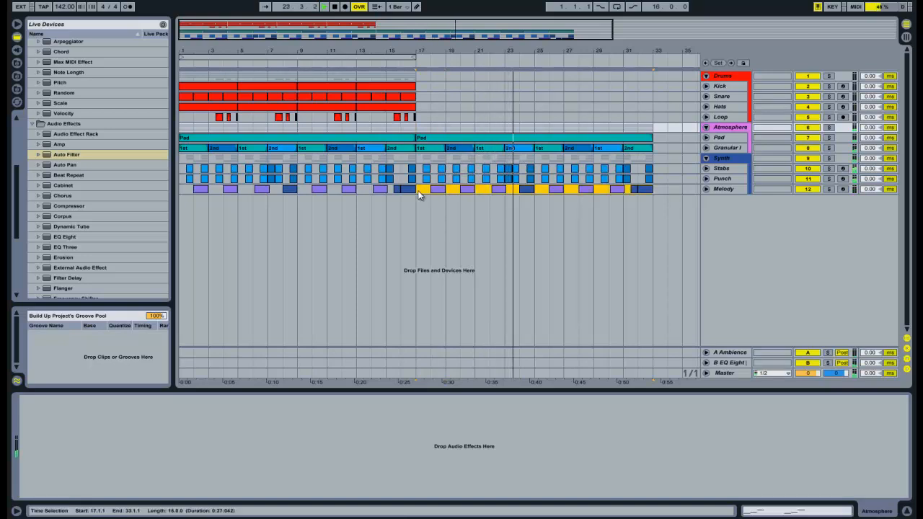
key(Delete)
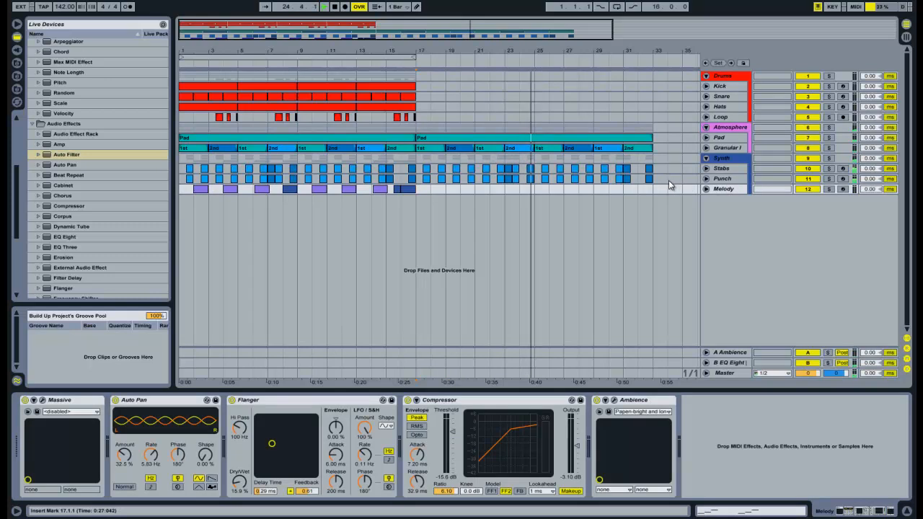
drag(652, 179, 417, 175)
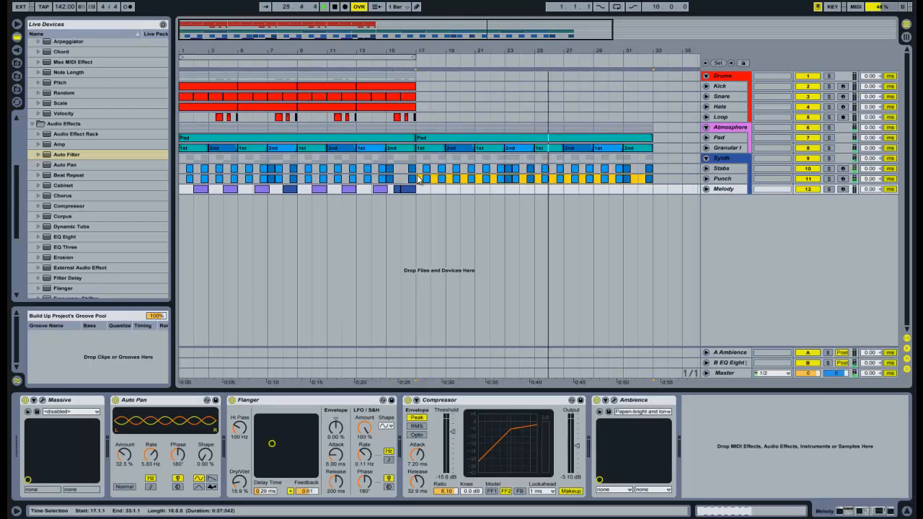
key(Delete)
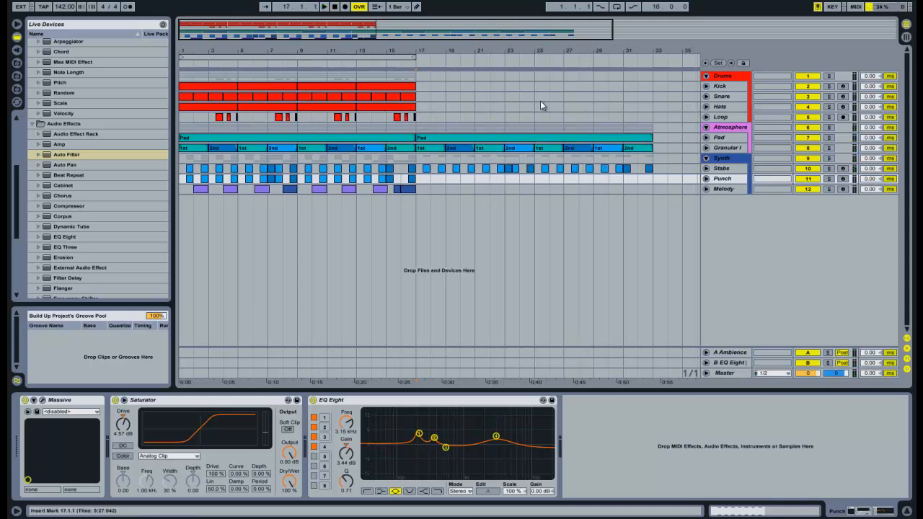
Play the section from bar 17 and add an Auto Filter to the end of the Stabs track's effect chain
click(416, 126)
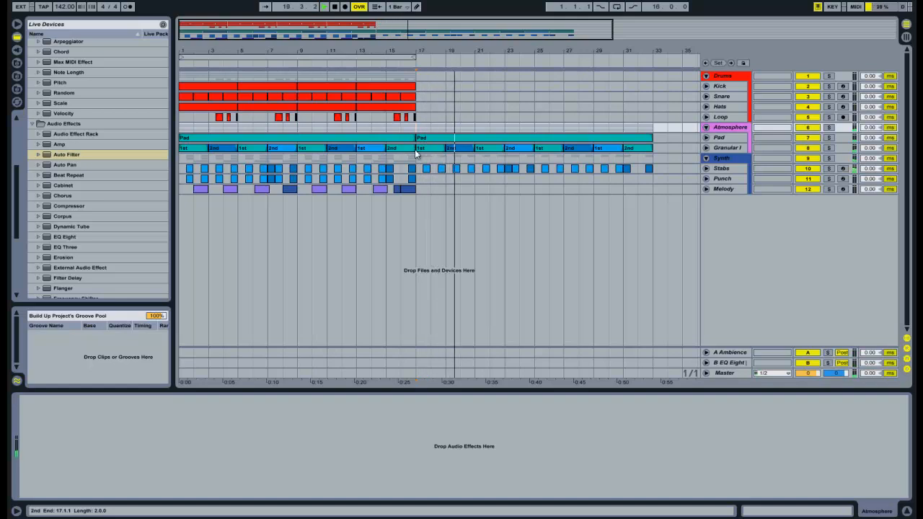
click(68, 155)
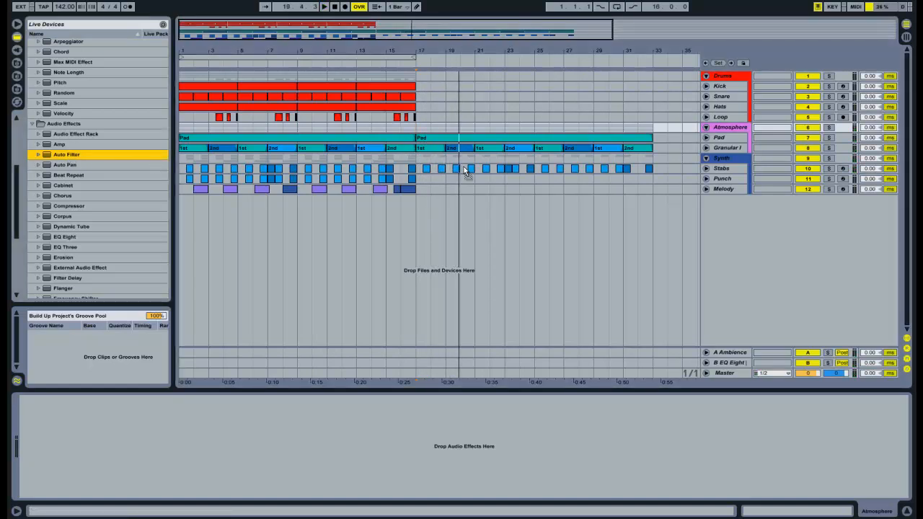
click(465, 167)
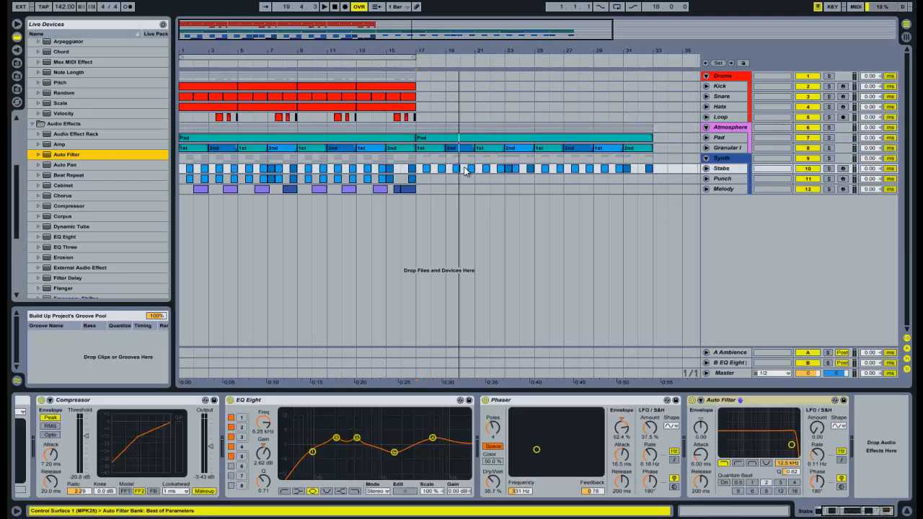
Audition the Auto Filter's high-pass, band-pass and notch types on Stabs while sweeping frequency and resonance
drag(786, 474, 785, 472)
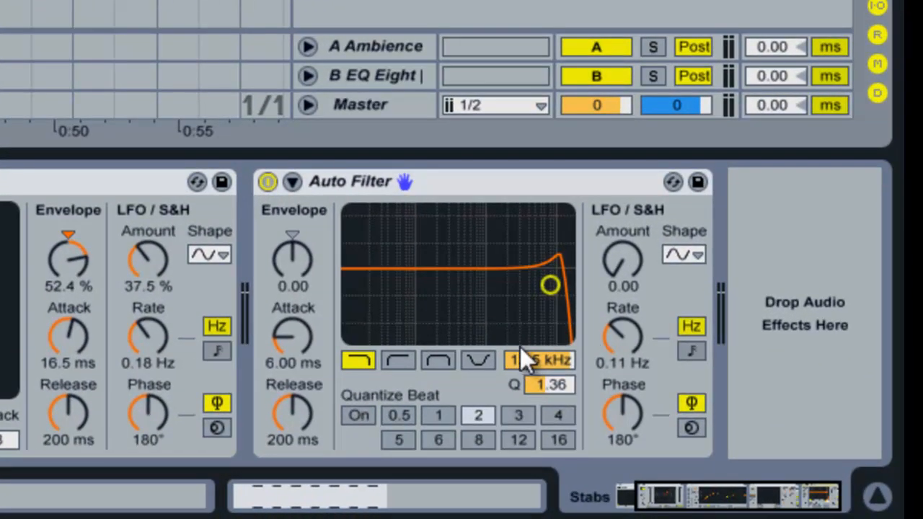
mouse_move(533, 363)
mouse_down()
mouse_move(533, 353)
mouse_move(517, 356)
mouse_move(524, 354)
mouse_up()
click(402, 361)
click(438, 360)
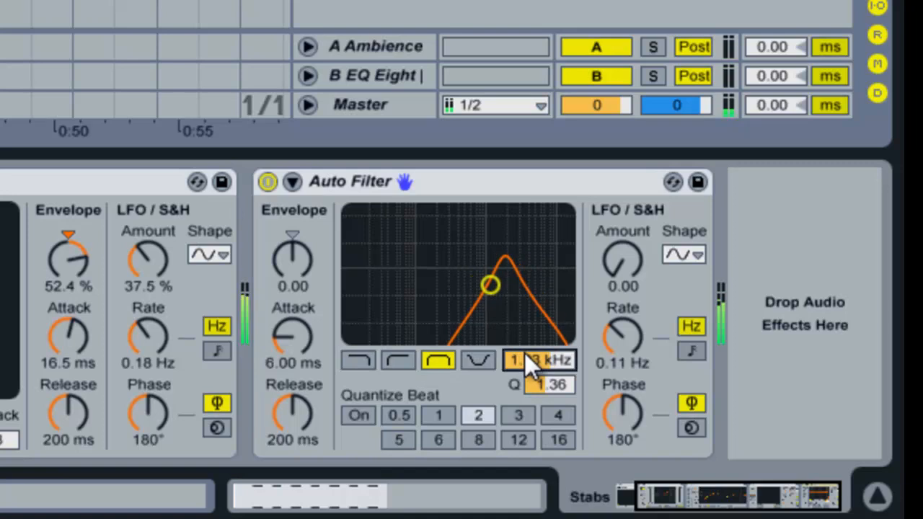
drag(490, 288, 493, 307)
click(486, 361)
drag(524, 359, 524, 361)
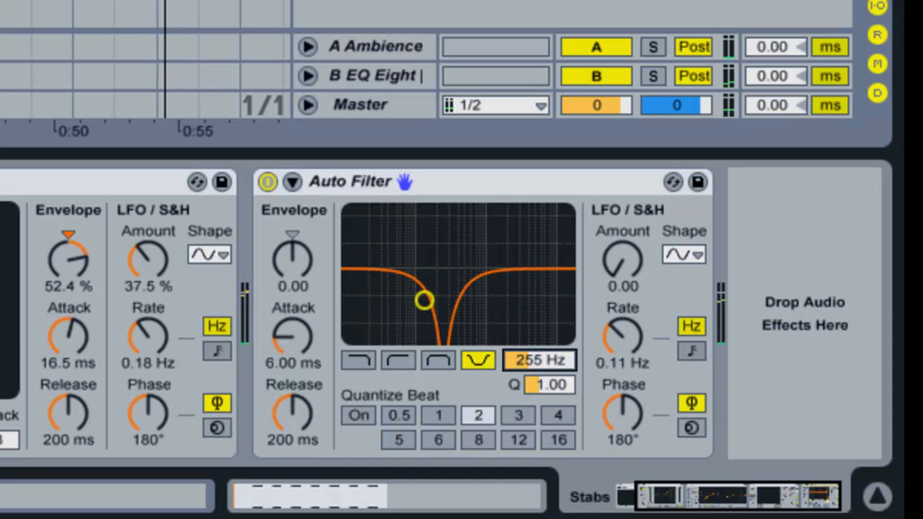
click(286, 7)
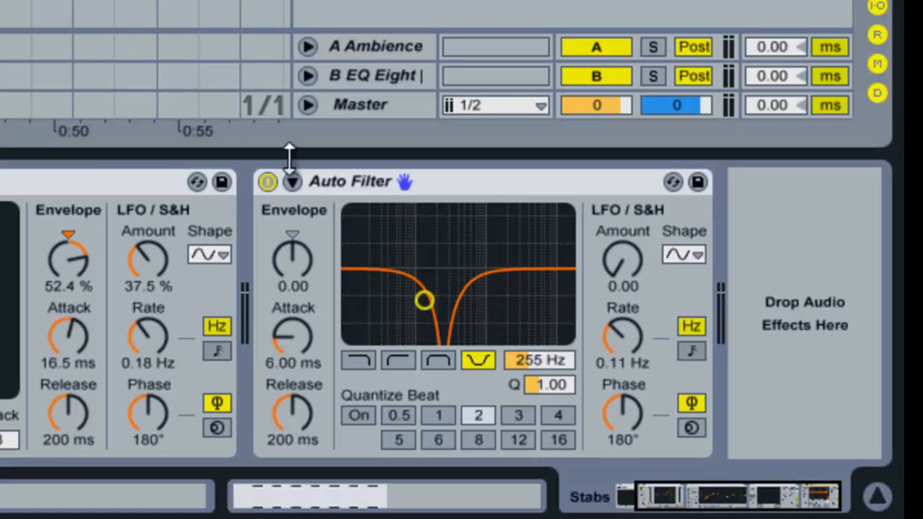
Set the Stabs Auto Filter to low-pass with a frequency of 19.9 kHz and a Q of 1.05
click(357, 361)
scroll(565, 369, up, 4)
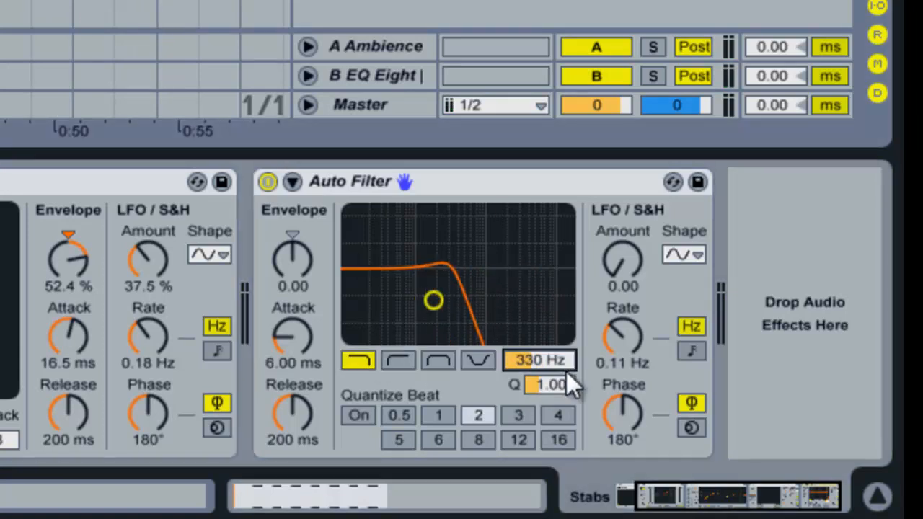
scroll(566, 381, up, 1)
scroll(564, 360, up, 5)
scroll(565, 360, up, 10)
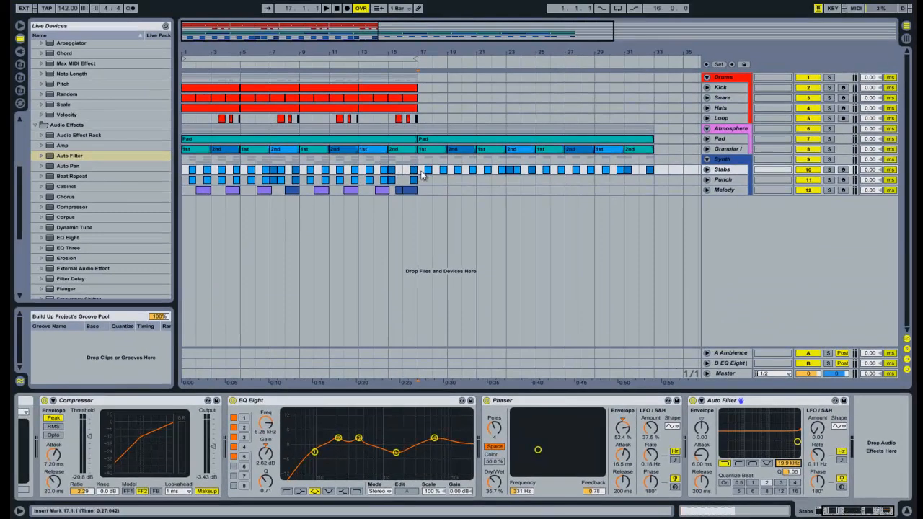
Unfold the Stabs track and record a gradual downward sweep of the low-pass filter's frequency from bar 17 to bar 33
click(707, 169)
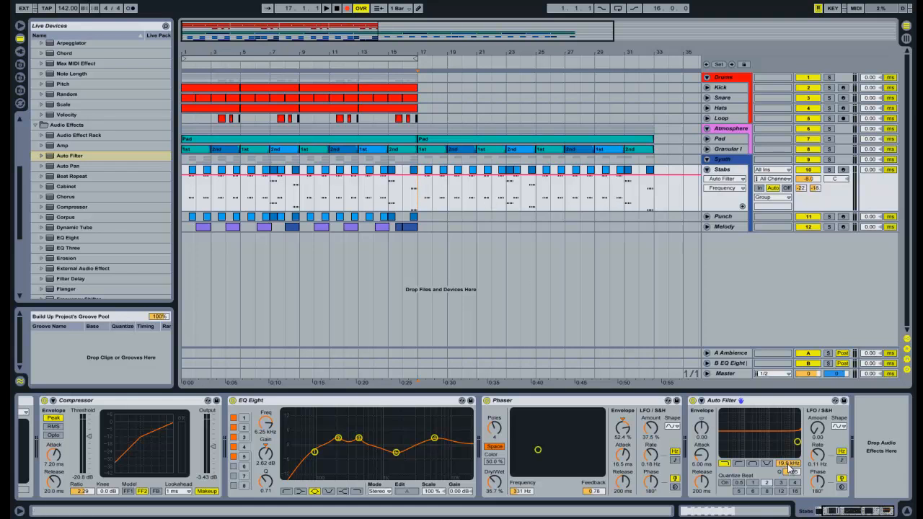
drag(788, 465, 790, 470)
key(space)
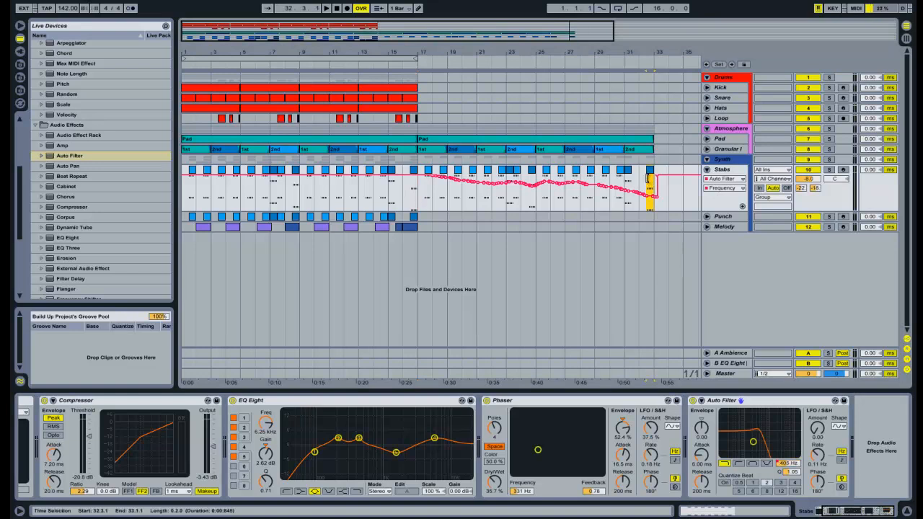
Delete the last Stabs clip at bars 32.3 to 33.1 and play back the filtered section from bar 17
key(Delete)
click(657, 171)
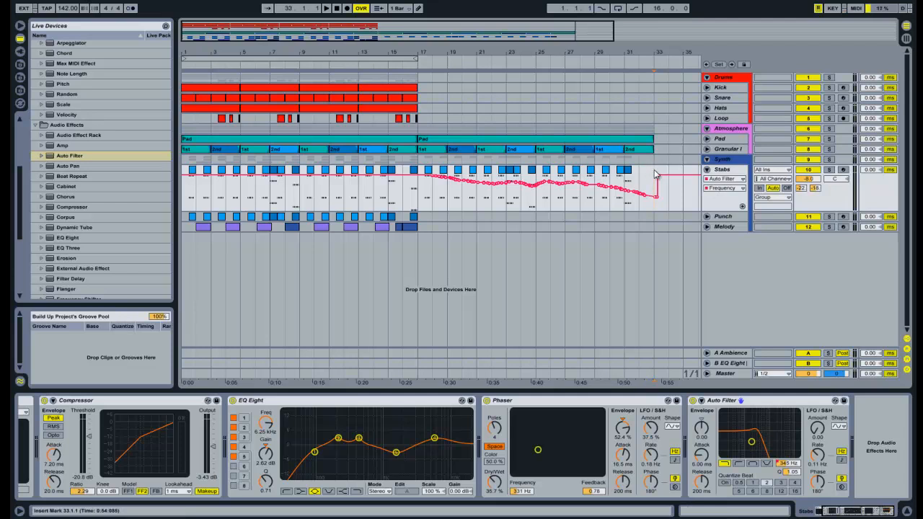
click(416, 189)
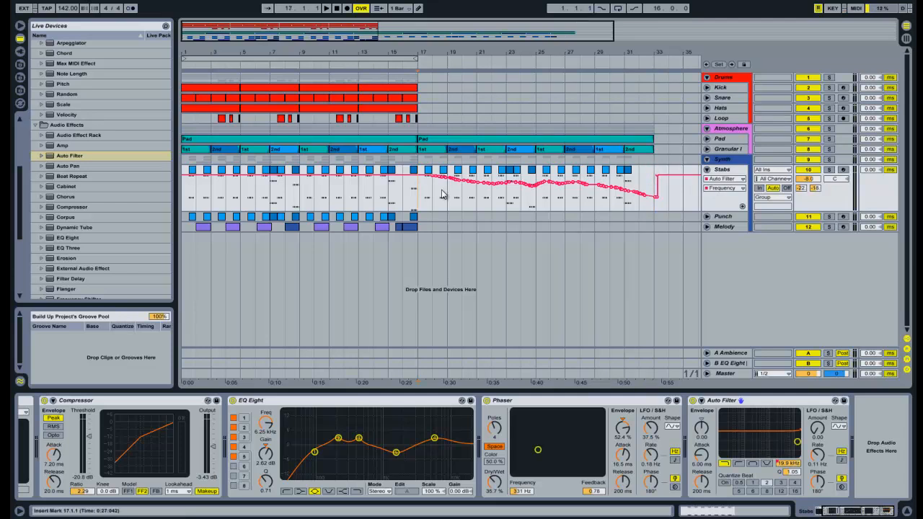
key(space)
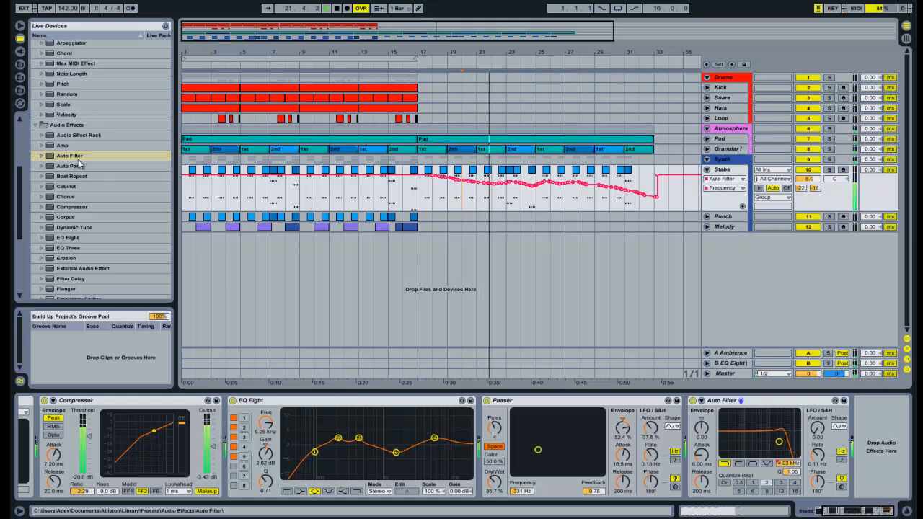
Add a second Auto Filter to the Stabs track and set it to notch at 1.21 kHz with a Q of 2.08
click(68, 155)
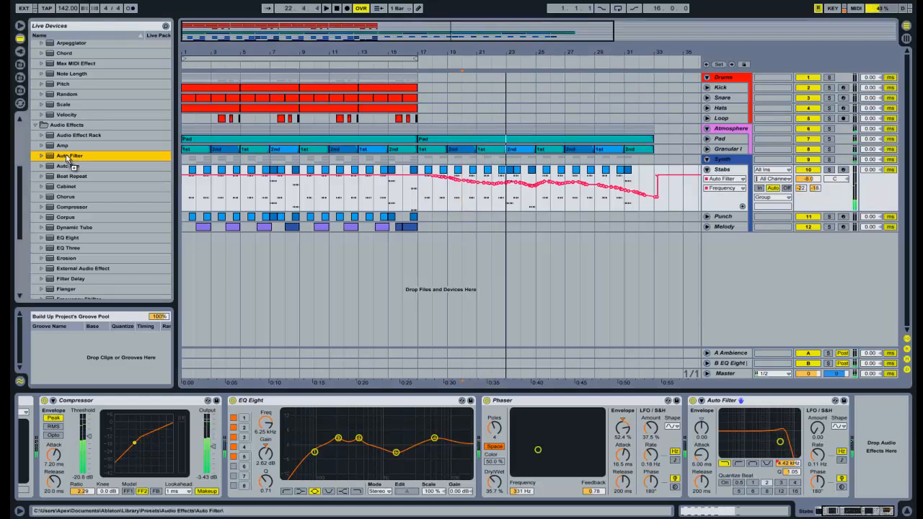
drag(837, 444, 854, 438)
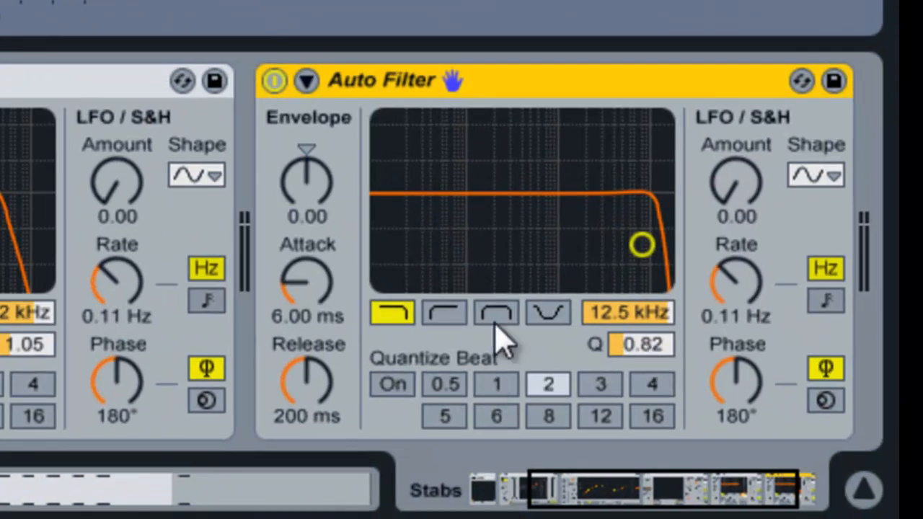
click(552, 315)
drag(657, 353, 628, 346)
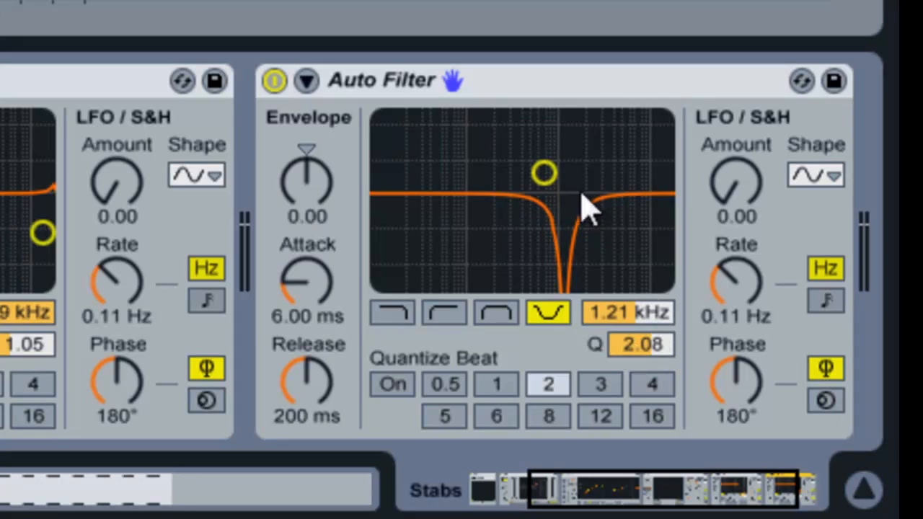
Record a frequency sweep for the Stabs notch filter from bar 17 to about bar 25 and show it in its own automation lane
drag(617, 320, 842, 470)
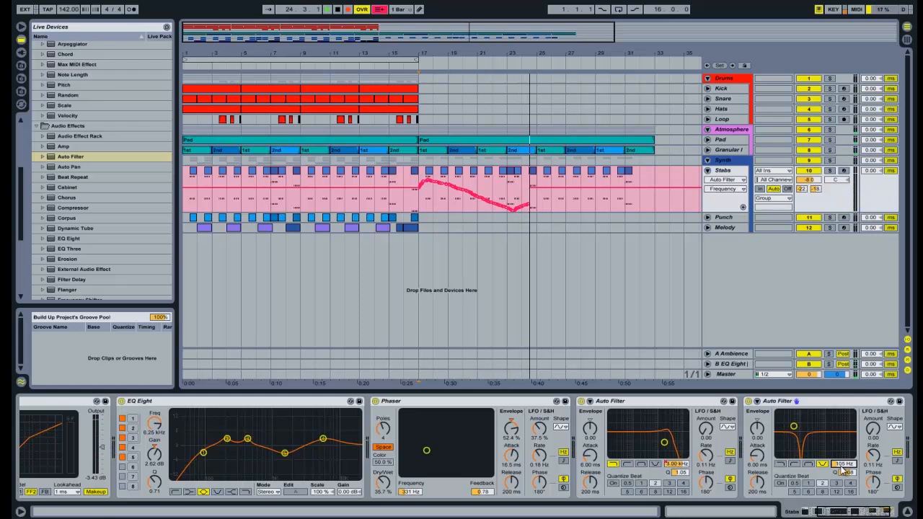
click(529, 202)
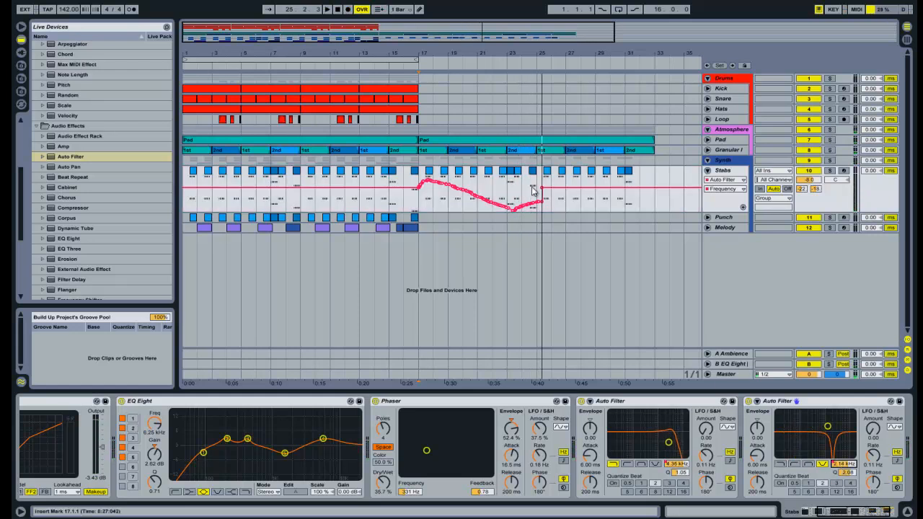
click(743, 208)
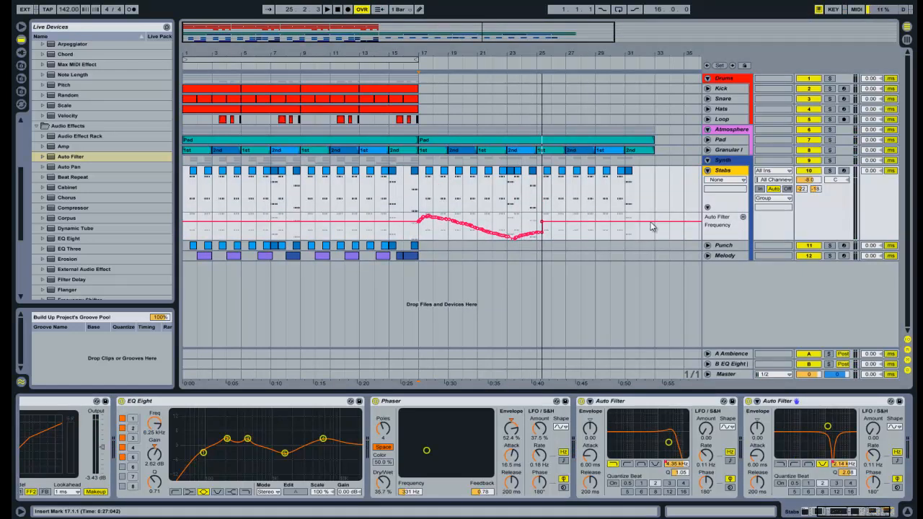
Copy the notch frequency automation of bars 17 to 25 into bars 25 to 33 and set the notch filter's Q to 2.72
drag(535, 228, 422, 225)
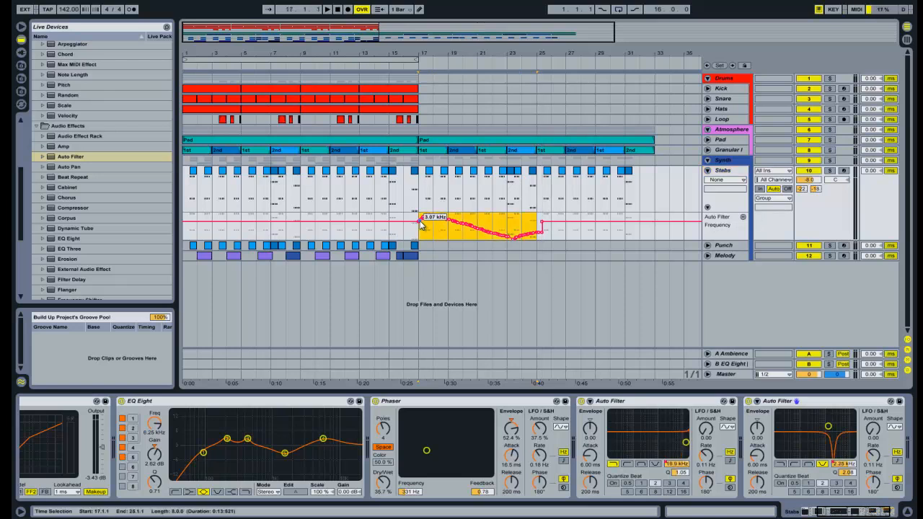
key(Right)
key(ctrl+v)
key(Left)
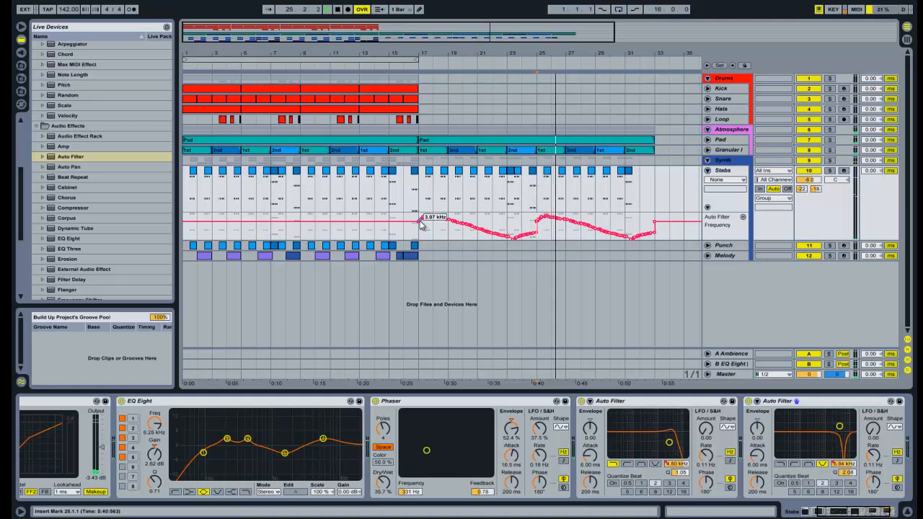
click(851, 472)
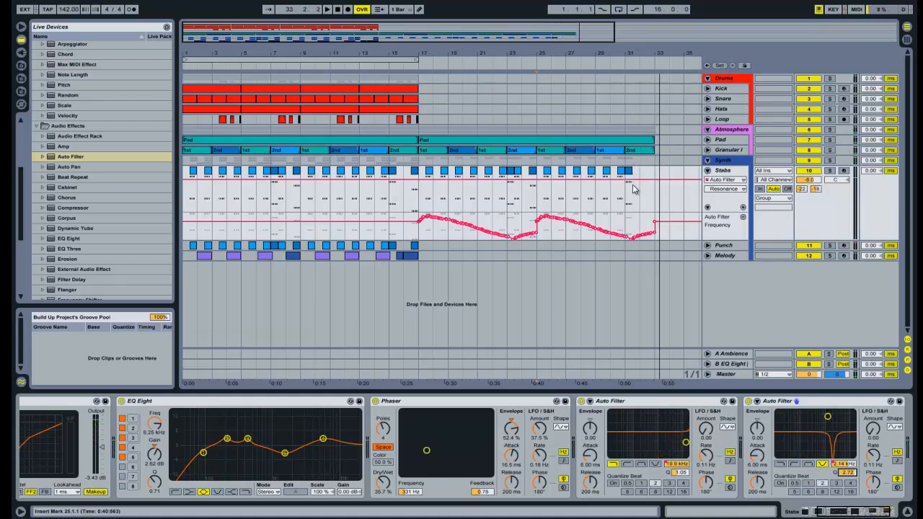
Delete the Stabs clip at bars 31.1 to 31.3 and return the insert marker to bar 17
drag(627, 191, 632, 191)
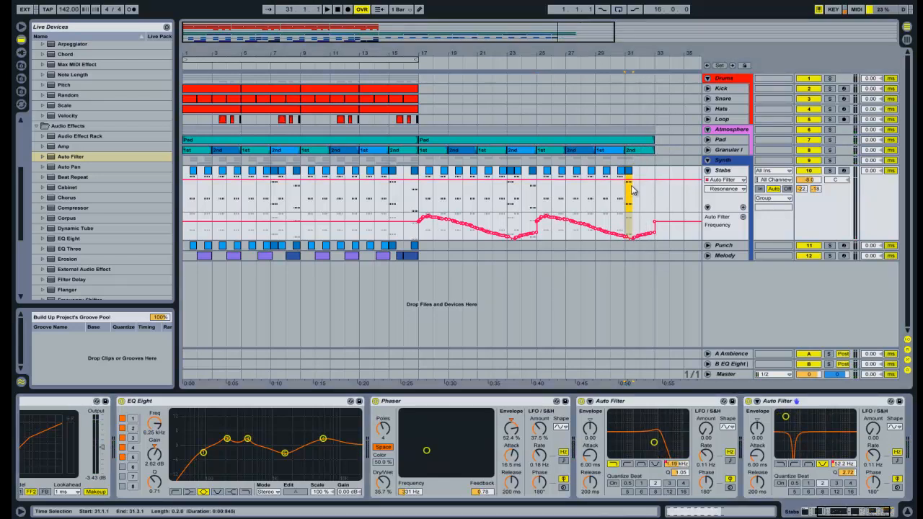
click(596, 193)
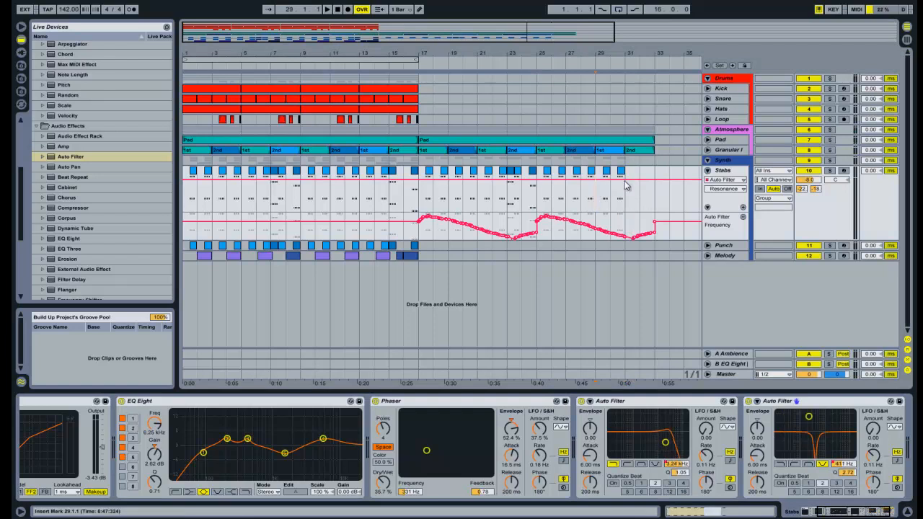
mouse_move(643, 191)
mouse_down()
mouse_move(654, 191)
mouse_move(628, 193)
mouse_move(667, 191)
mouse_move(654, 191)
mouse_up()
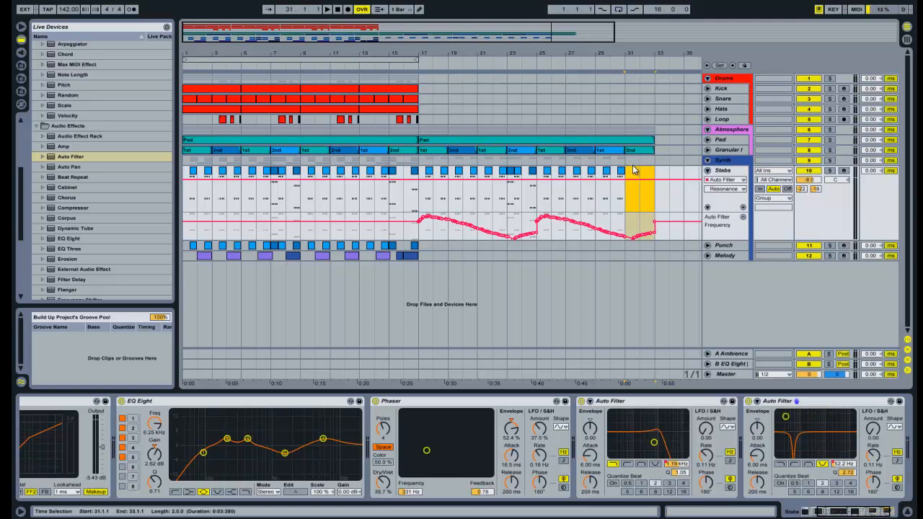
click(419, 192)
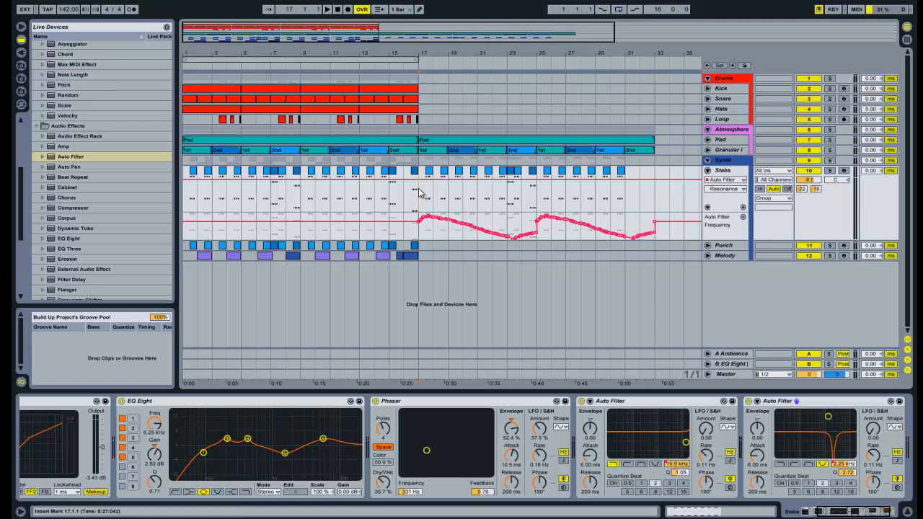
Hide the Stabs notch frequency automation lane and copy a four-bar Kick clip to bar 25
click(742, 217)
key(space)
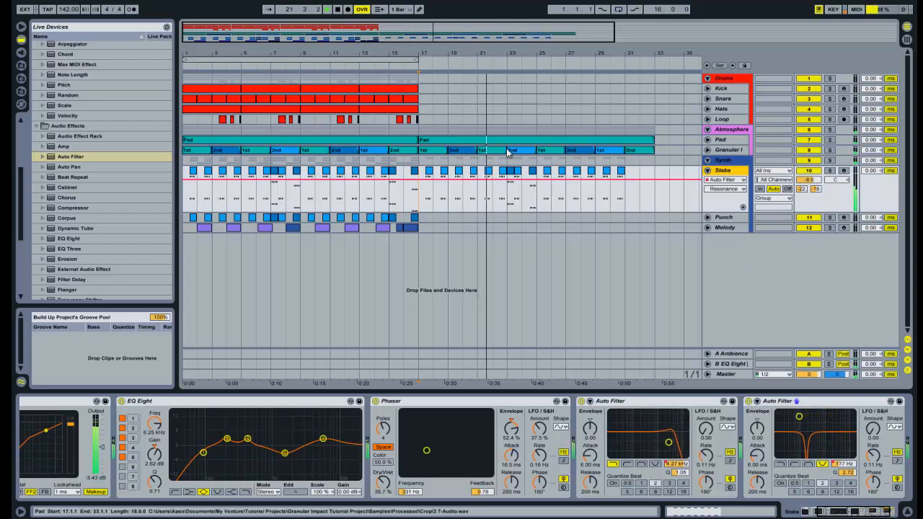
drag(390, 92, 559, 93)
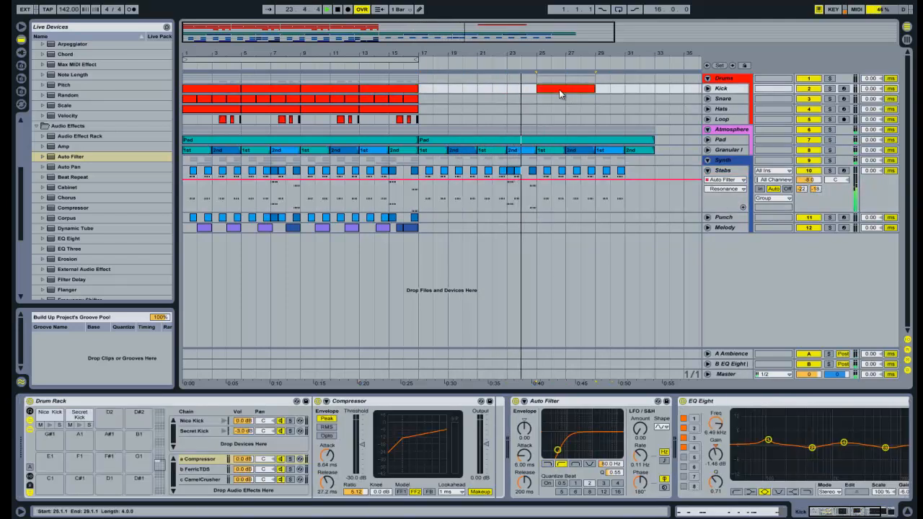
Open the Kick clip at bar 25 and delete all its notes except the first Secret Kick and Nice Kick hit
double_click(540, 87)
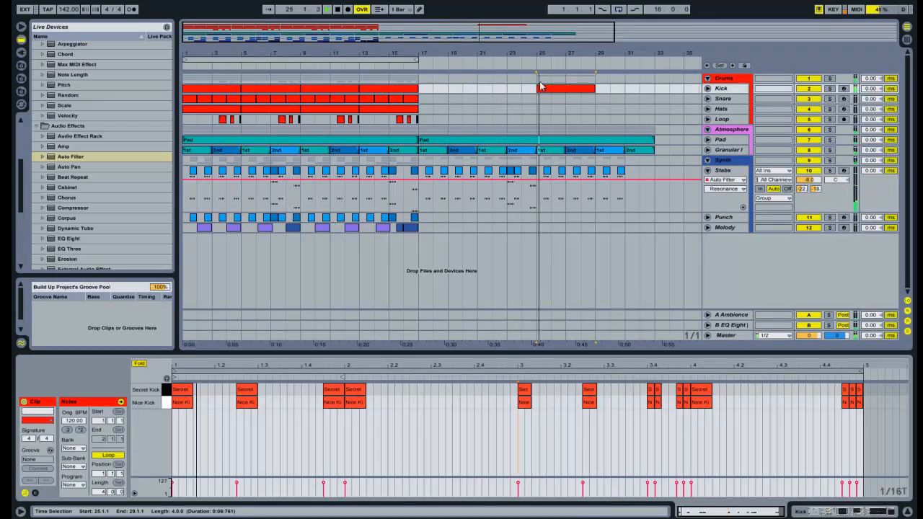
key(space)
drag(226, 388, 536, 408)
drag(641, 415, 869, 413)
key(Delete)
Duplicate the first kick hit to every second beat across the four-bar clip and remove the surplus hit at bar 5
key(ctrl+a)
drag(280, 398, 354, 395)
drag(416, 400, 527, 408)
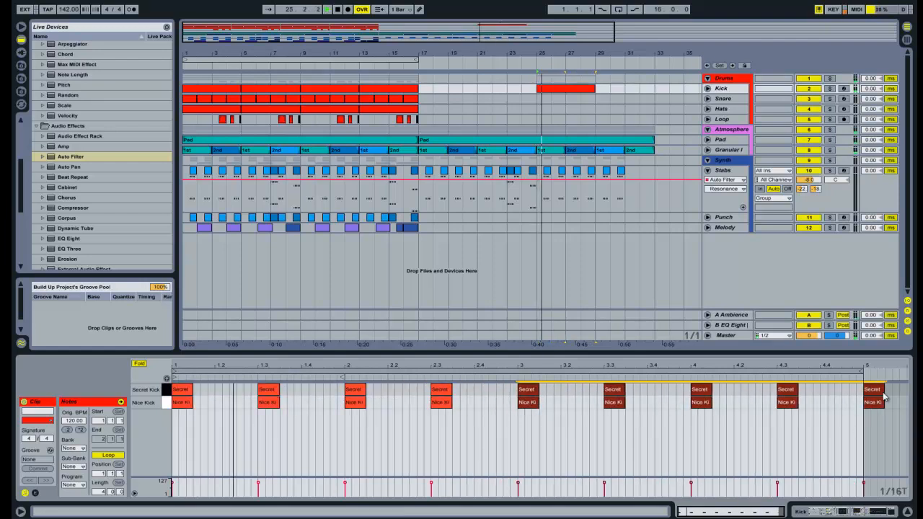
drag(856, 387, 886, 406)
key(Delete)
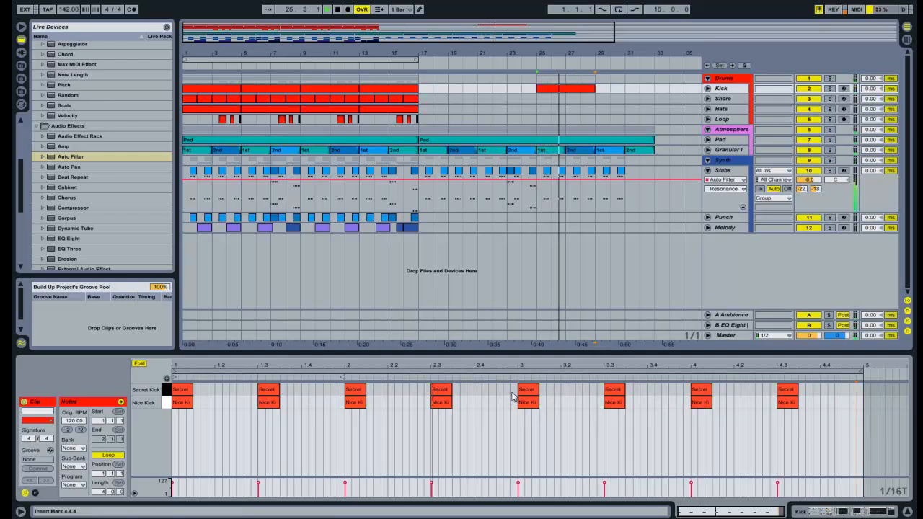
Copy the Kick clip from bar 25 to bar 29 and fill the copy with a kick on every beat
click(546, 91)
drag(546, 95, 606, 95)
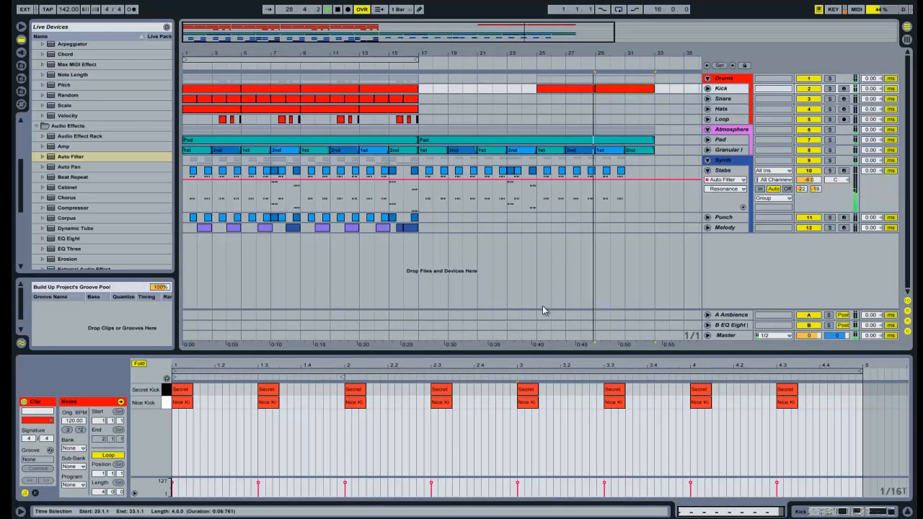
click(785, 402)
key(ctrl+a)
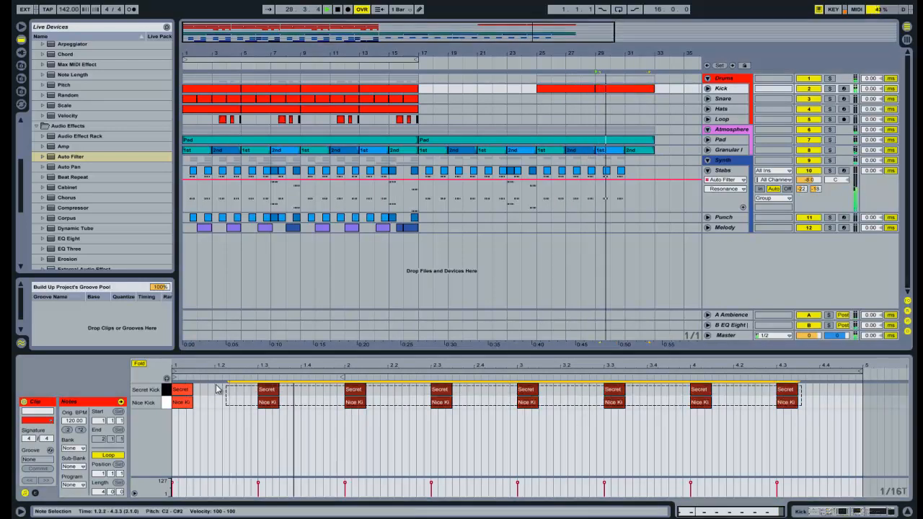
drag(180, 391, 226, 393)
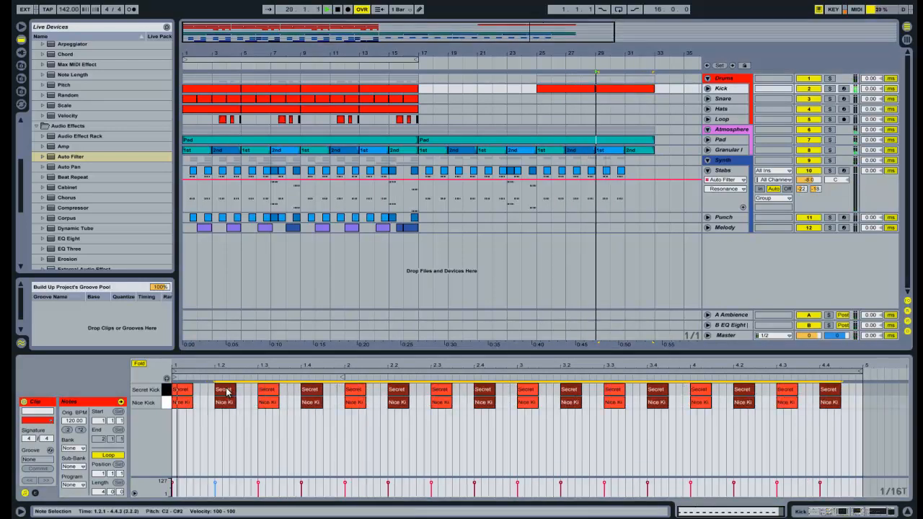
Double the kicks in the third and fourth bars of the bar 29 clip to eighth notes
click(511, 408)
drag(510, 390, 828, 434)
drag(527, 394, 549, 395)
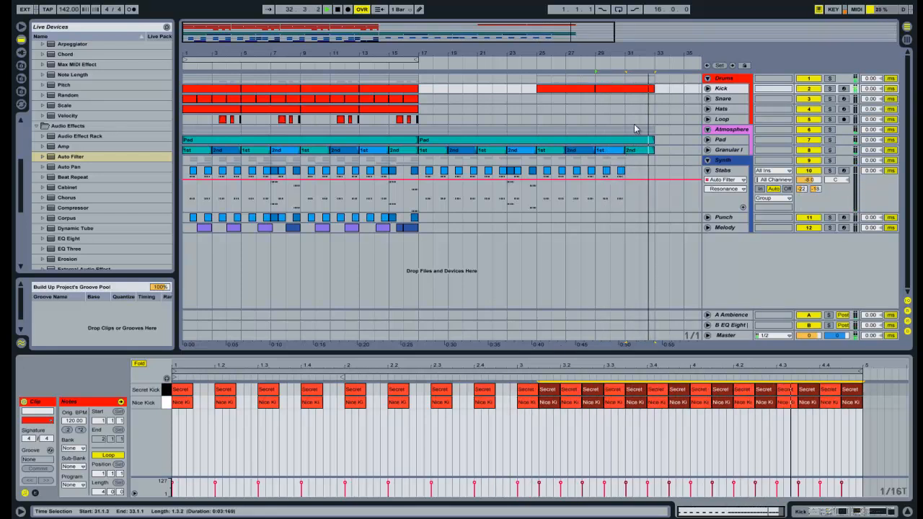
key(space)
click(640, 89)
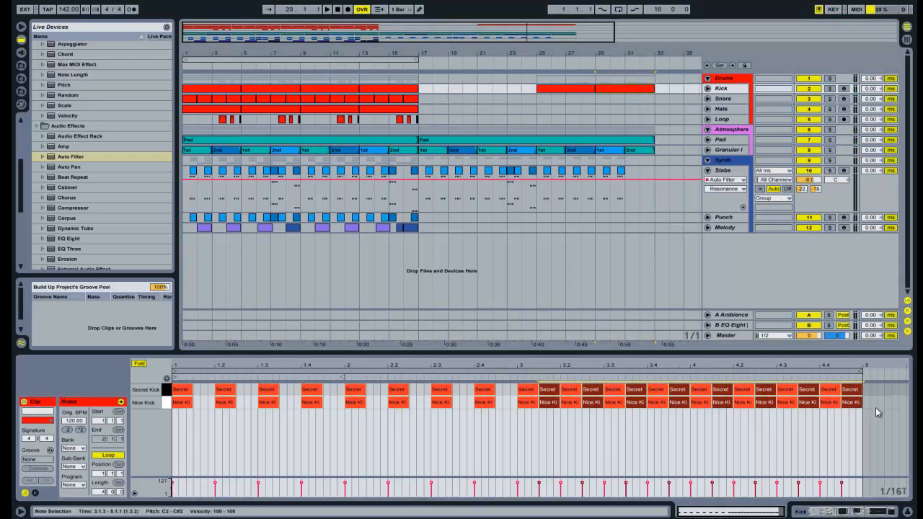
Turn off the triplet grid in the note editor and replace the Kick clip at bar 25 with a copy of the bar 29 clip
drag(871, 408, 732, 389)
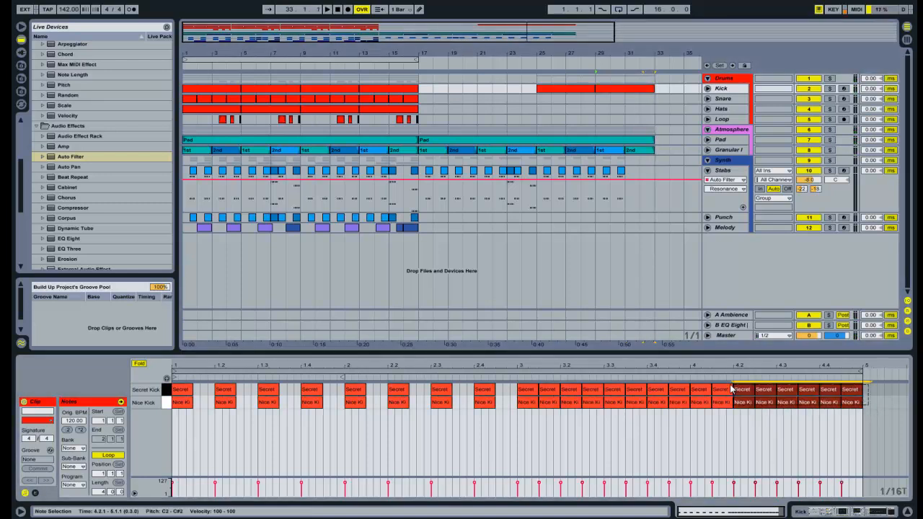
right_click(508, 390)
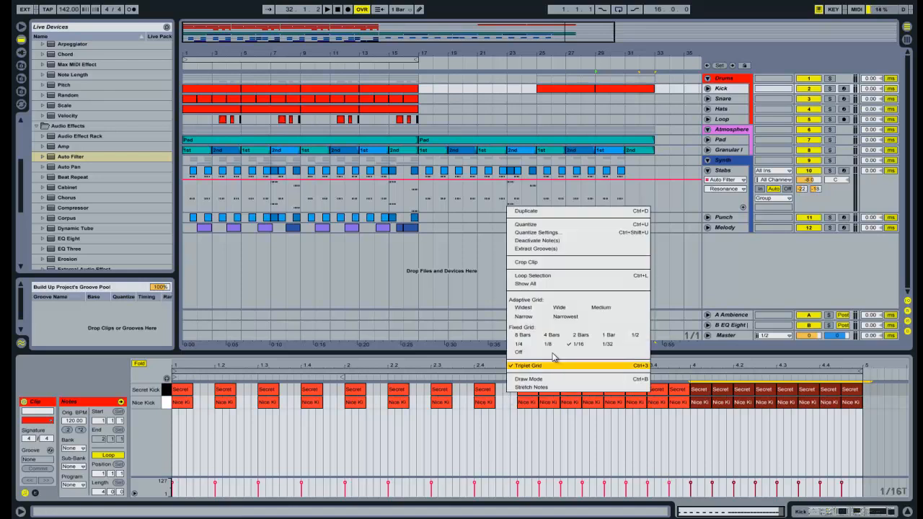
click(555, 369)
click(609, 90)
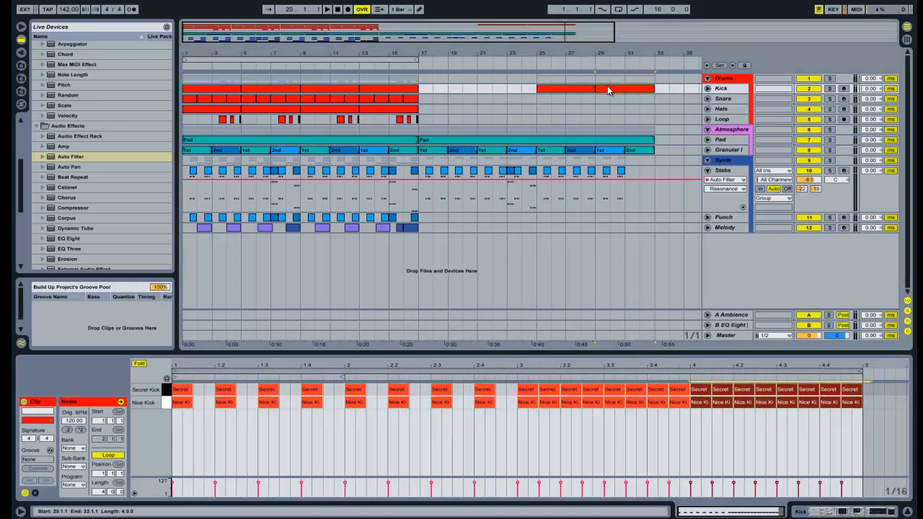
click(553, 91)
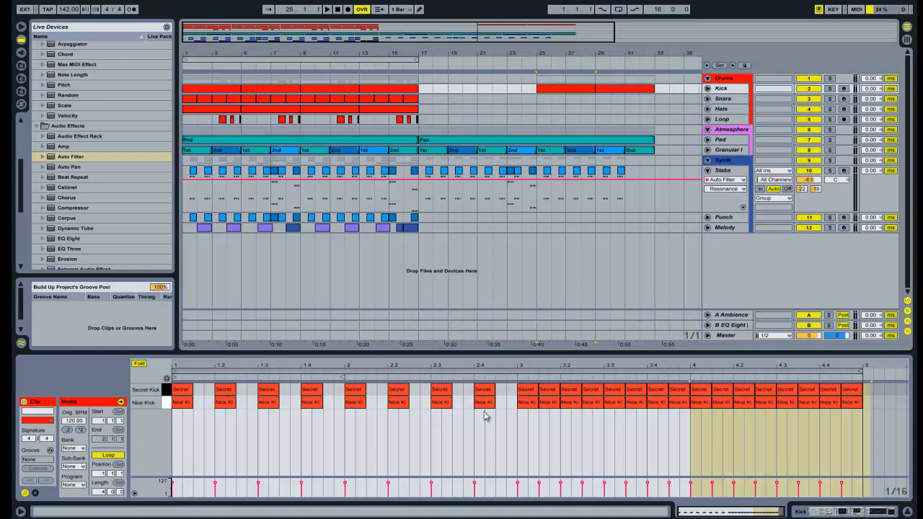
Turn the kicks in the fourth bar of the bar 29 clip into sixteenth notes
drag(516, 390, 858, 412)
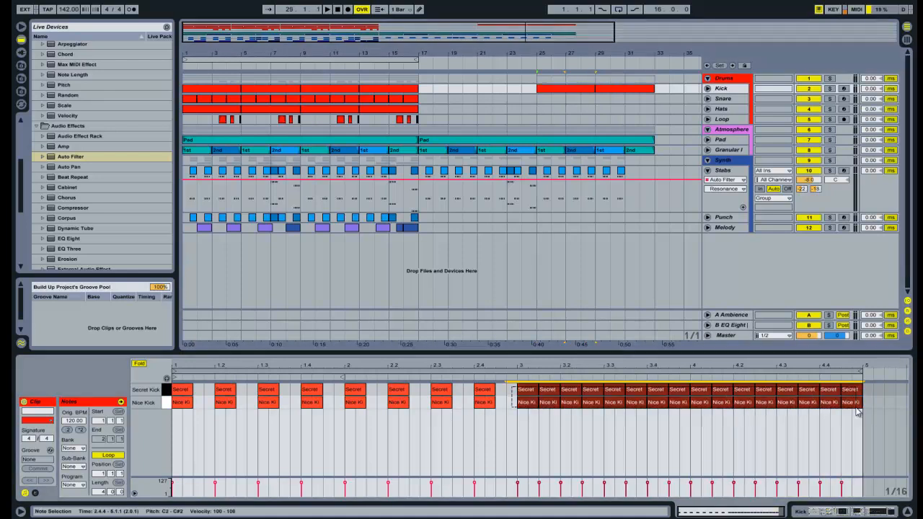
drag(787, 410, 705, 393)
click(622, 92)
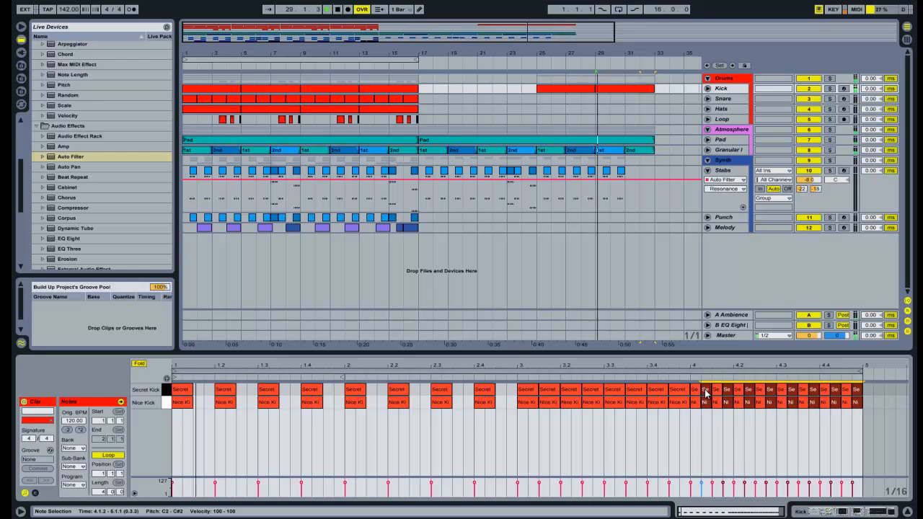
Audition the kick build-up from bar 25 and double the kicks in the first two bars of the bar 29 clip to eighth notes
click(515, 391)
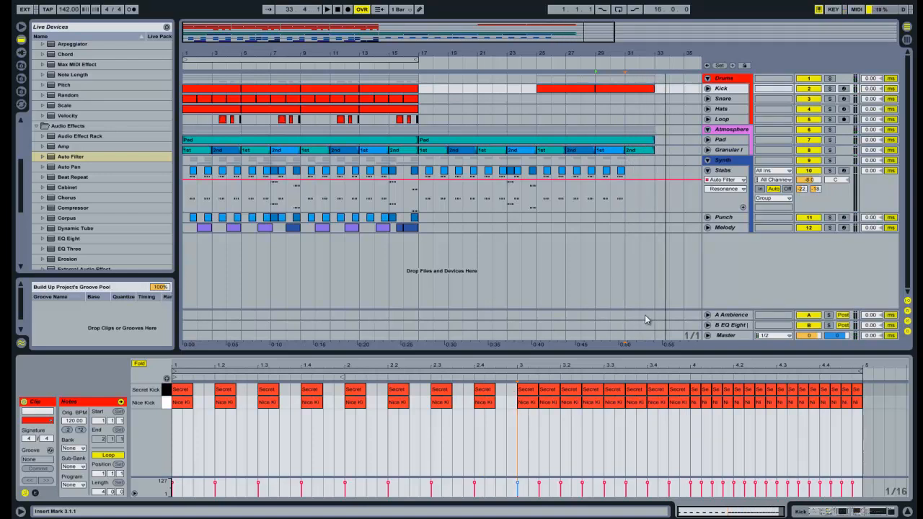
key(space)
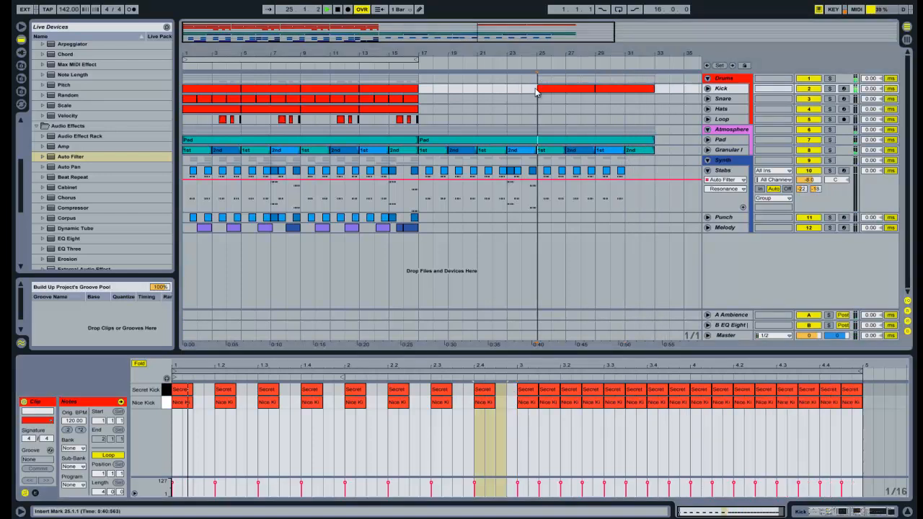
click(480, 390)
drag(485, 388, 494, 390)
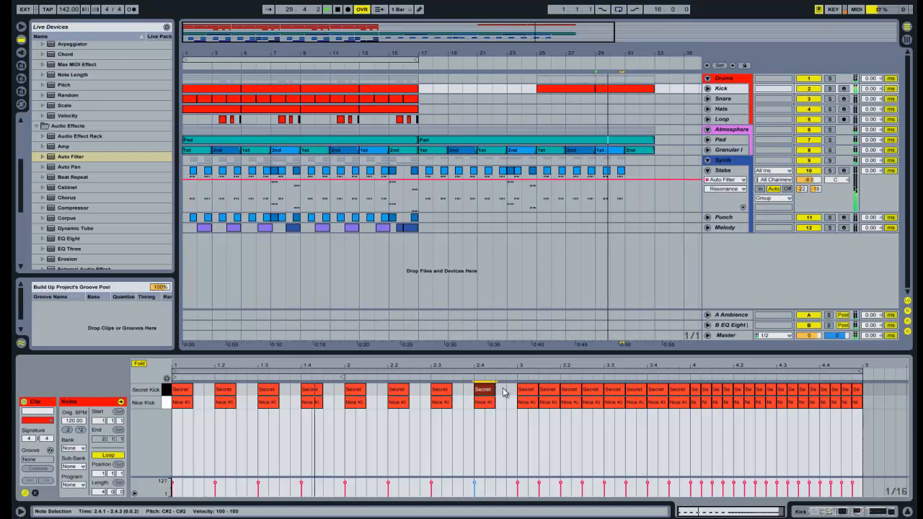
drag(505, 392, 210, 391)
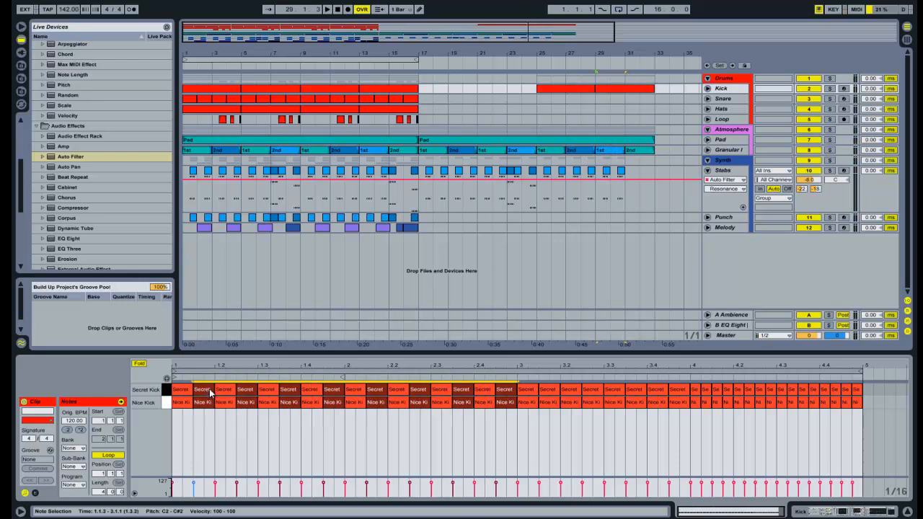
Delete the kicks in the last two bars of the bar 29 clip and convert those in its first two bars to sixteenth notes
click(528, 392)
key(Delete)
drag(529, 390, 873, 420)
key(Delete)
drag(528, 403, 195, 393)
key(space)
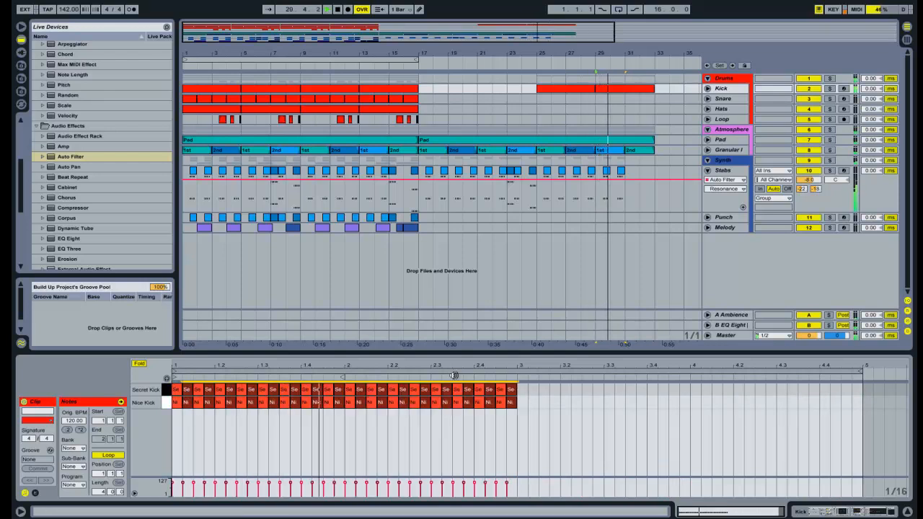
Copy the sixteenth-note kicks of the bar 29 clip onward to fill its third bar as well
click(524, 392)
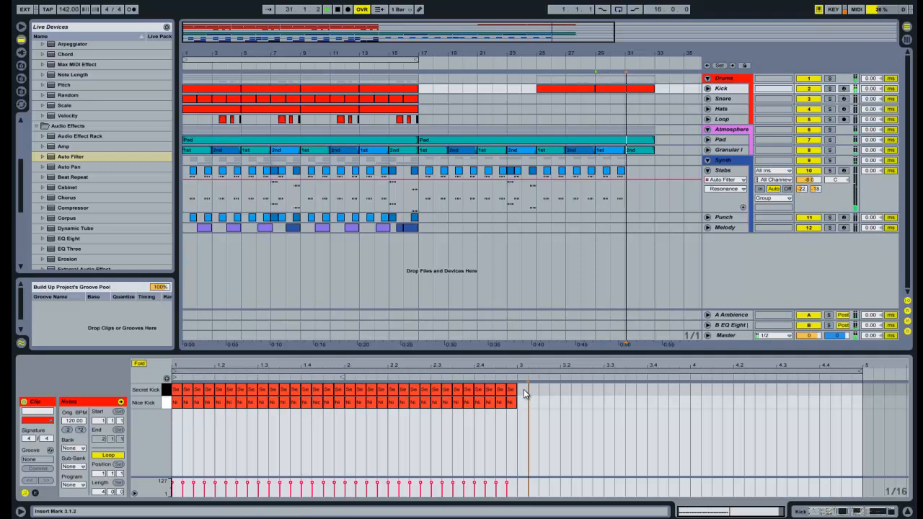
key(space)
drag(522, 403, 359, 388)
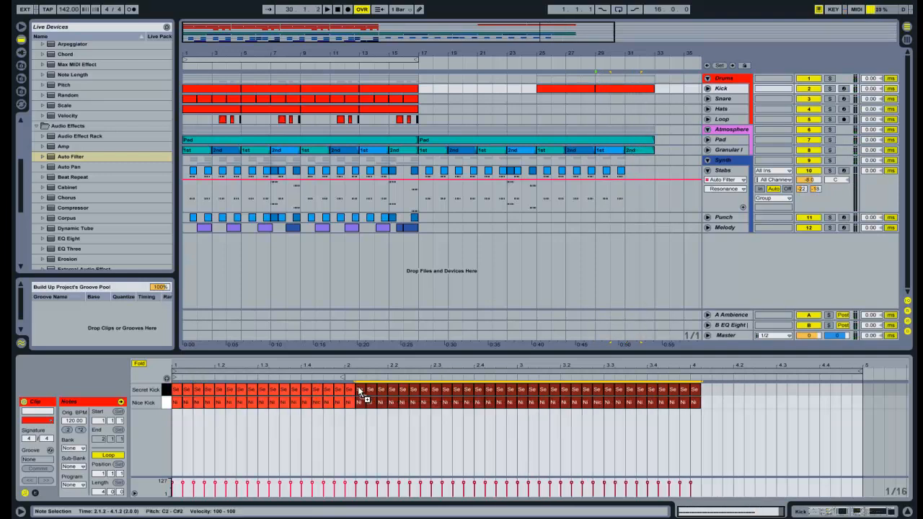
Audition the build-up from bar 31 and shorten the last Kick clip to end at bar 32
click(627, 83)
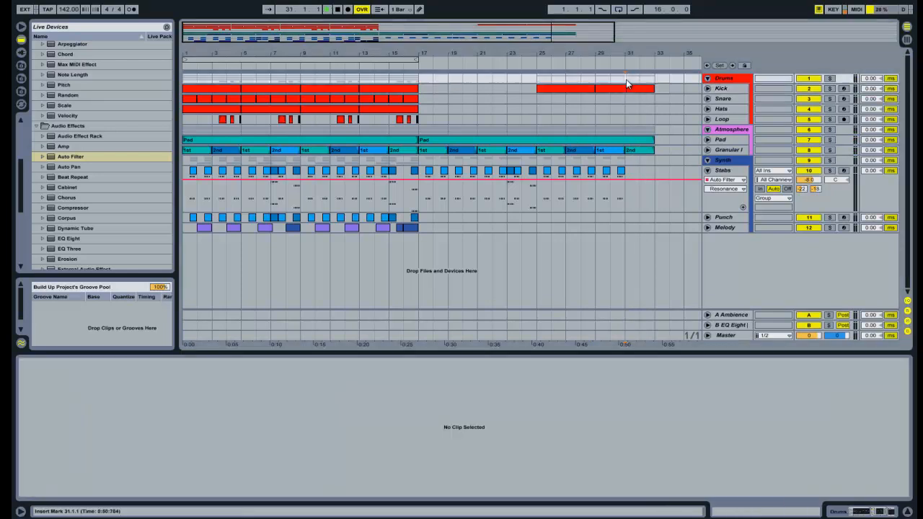
click(645, 89)
drag(653, 88, 639, 88)
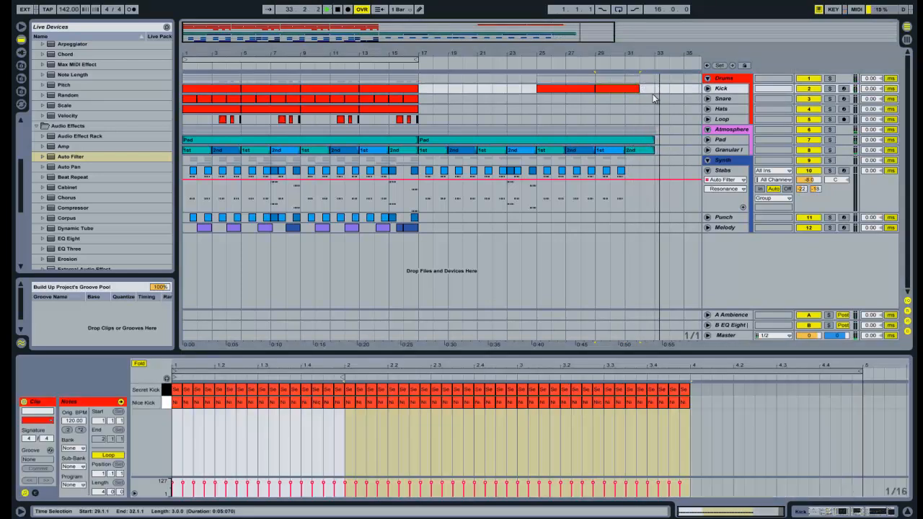
click(653, 89)
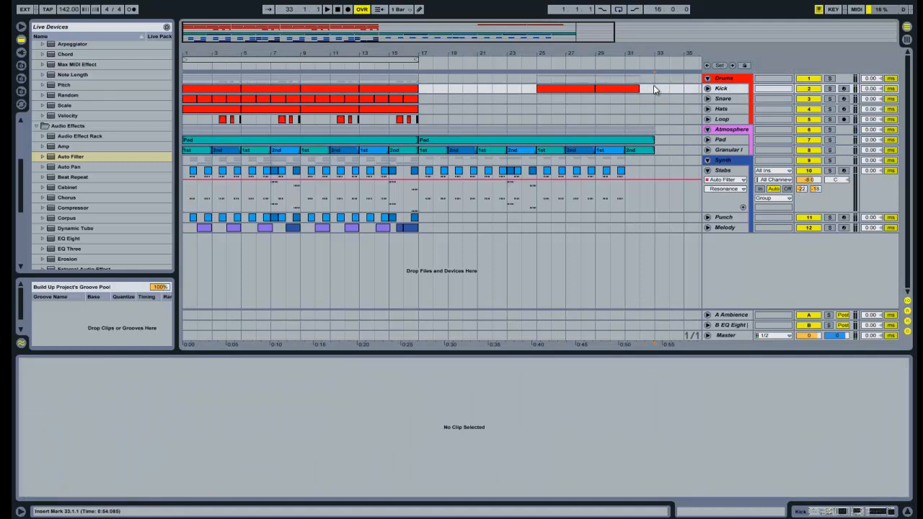
Delete the Granular clip at bars 31 to 33 and save the set after auditioning from bar 29
click(636, 149)
key(Delete)
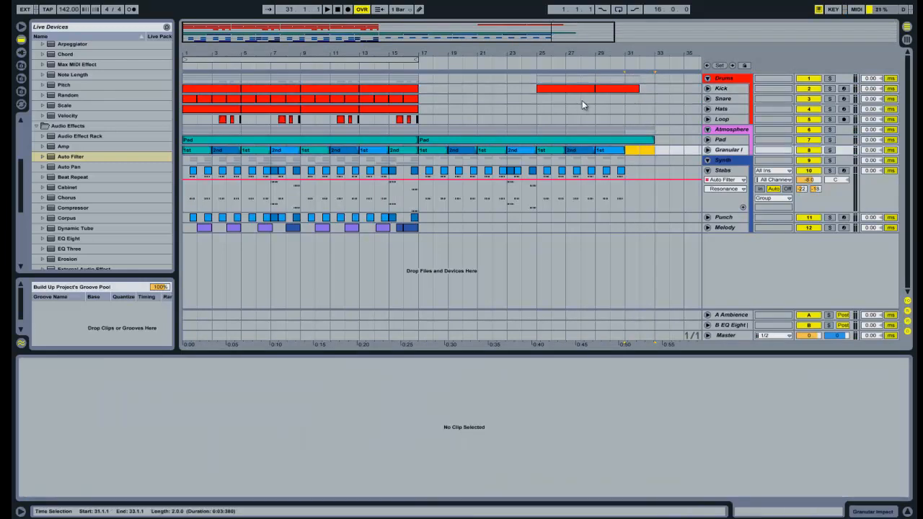
click(590, 99)
key(space)
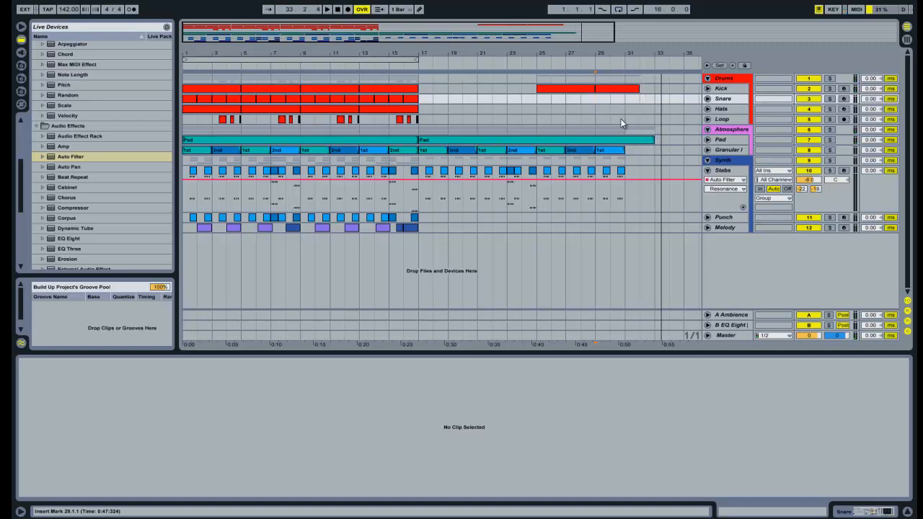
key(ctrl+s)
Add an Auto Filter to the Pad track and set it to high-pass at 26.0 Hz
click(720, 140)
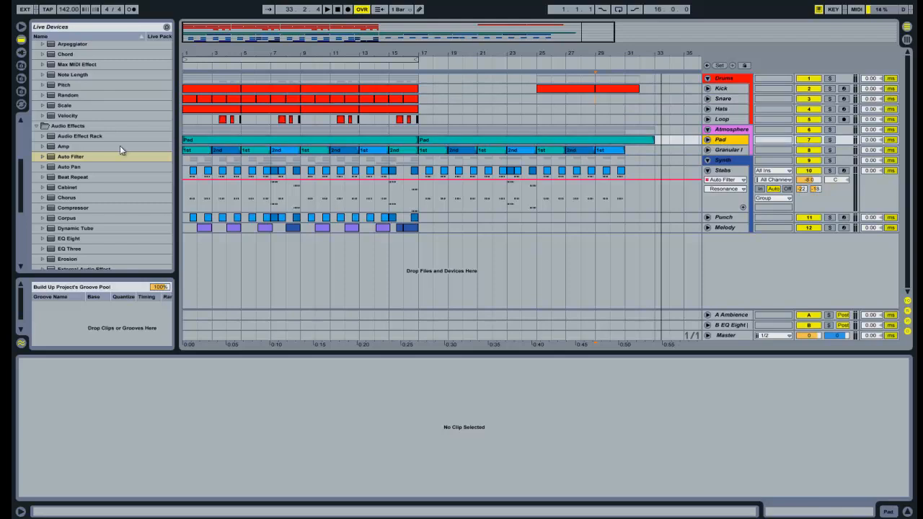
click(71, 157)
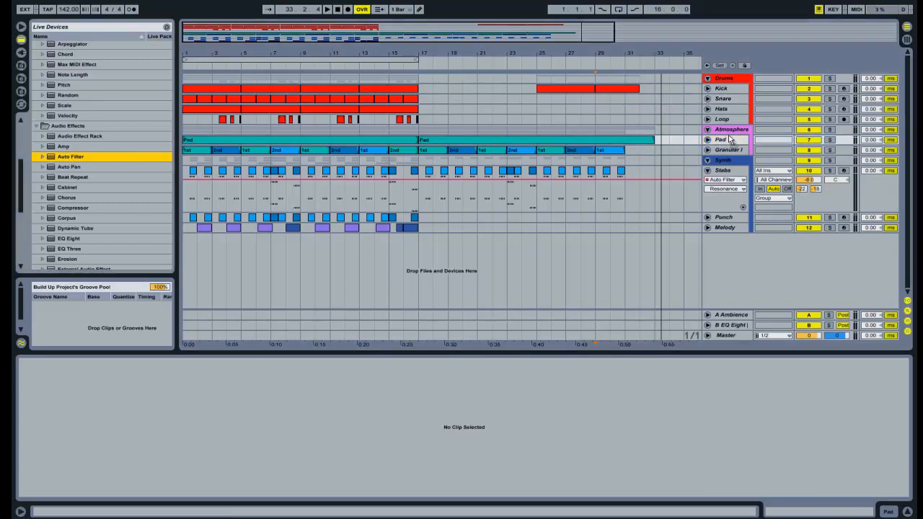
key(Return)
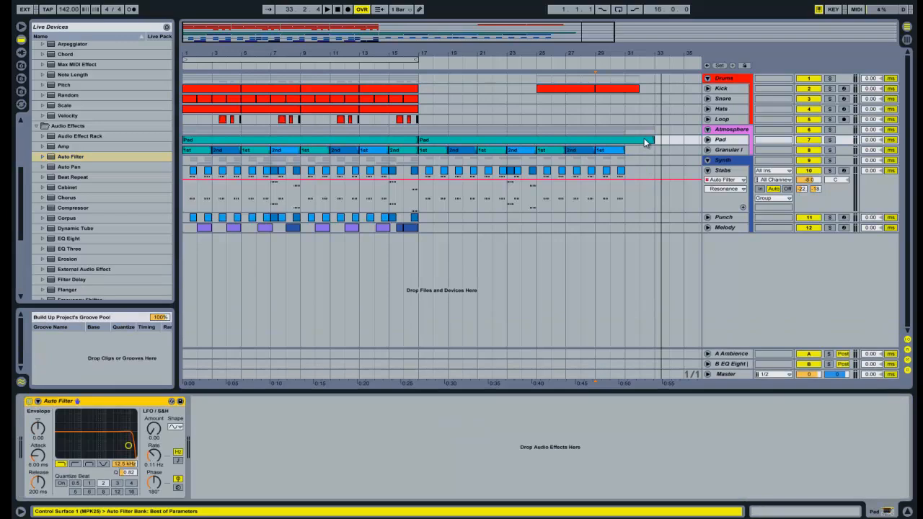
click(76, 464)
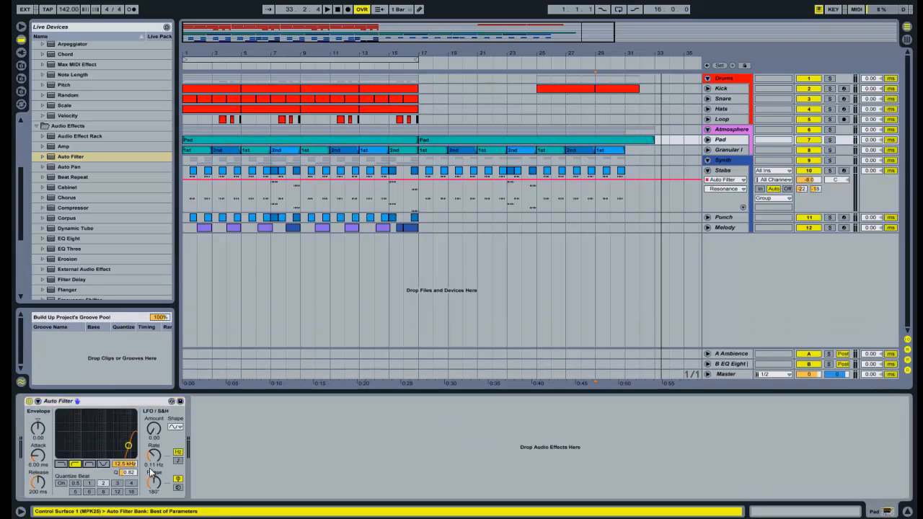
drag(131, 466, 131, 467)
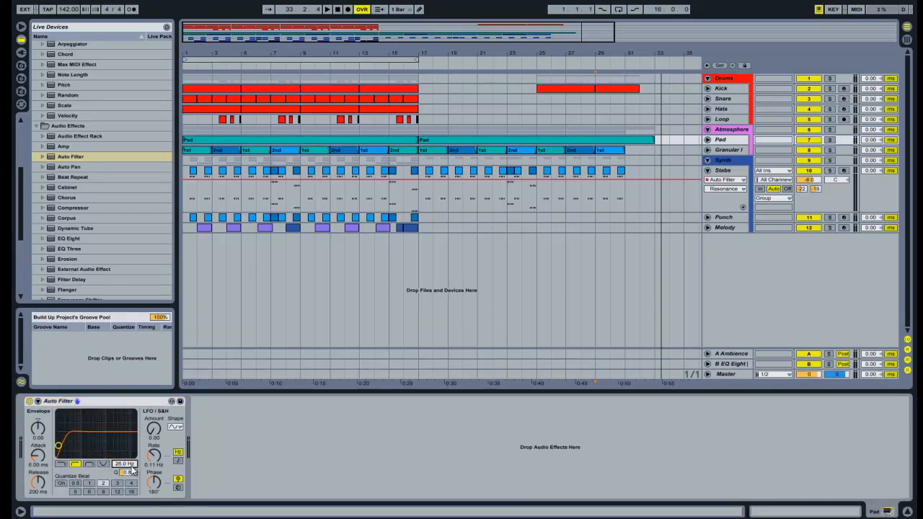
Show the Pad filter frequency automation and draw a rise from bar 29 up to about 879 Hz at bar 32
click(708, 140)
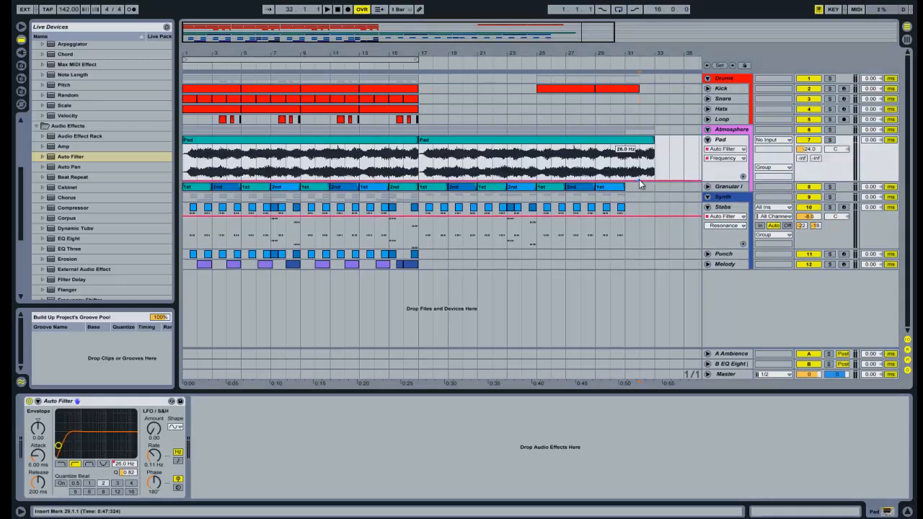
click(643, 182)
mouse_move(638, 180)
mouse_down()
mouse_move(597, 180)
mouse_move(628, 168)
mouse_up()
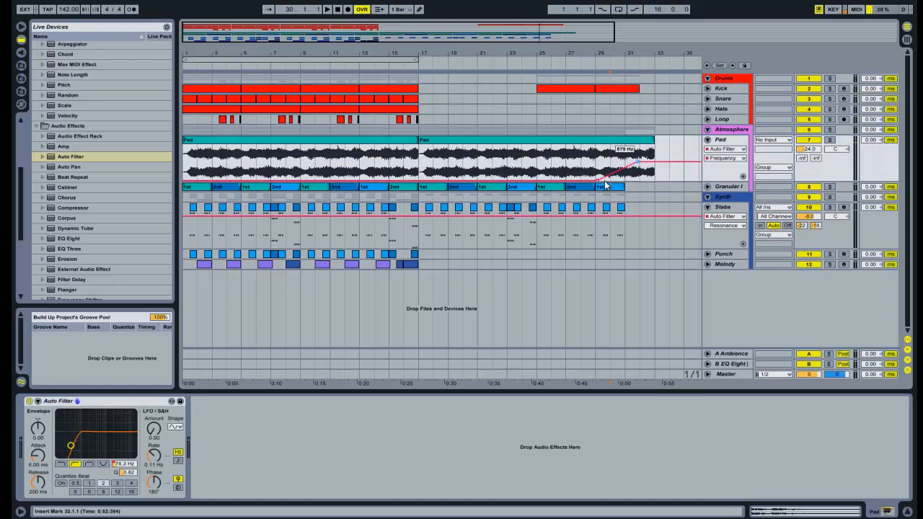
Audition the Pad filter rise from bar 31, bypassing and re-enabling its Auto Filter to compare the sound
key(space)
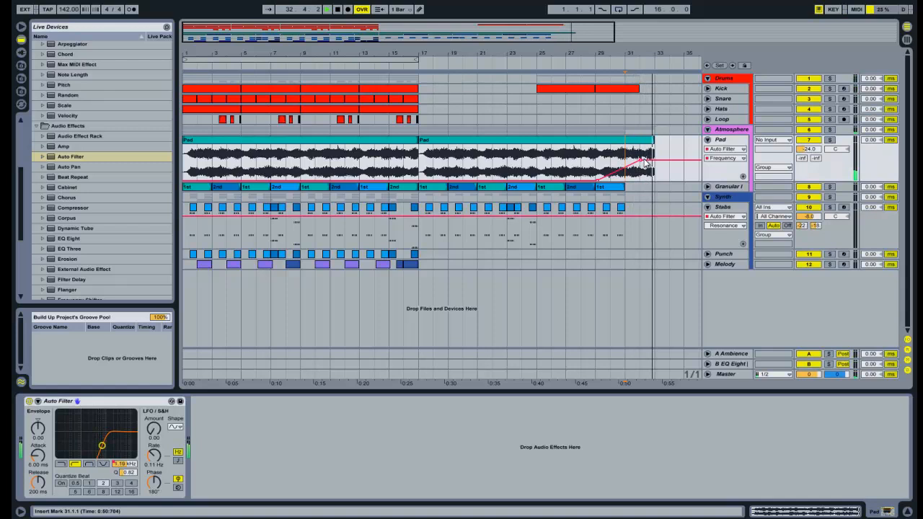
key(space)
click(29, 401)
key(space)
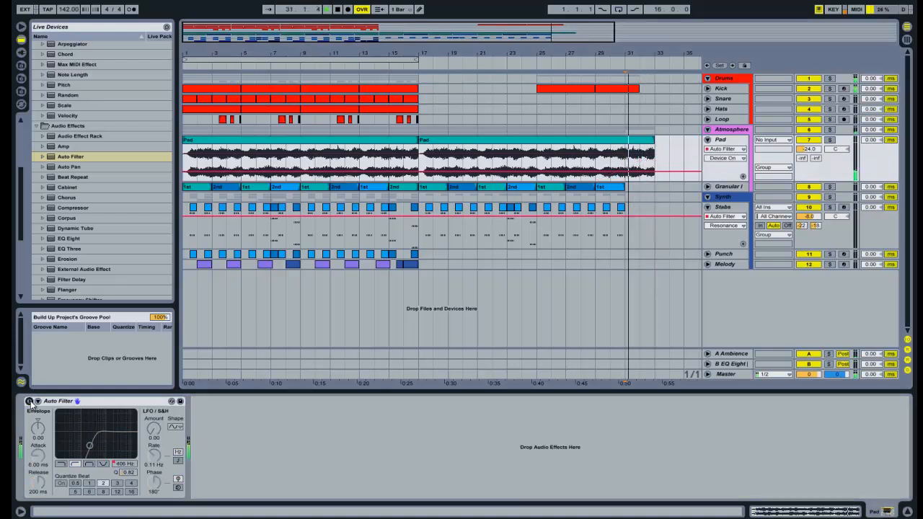
click(29, 402)
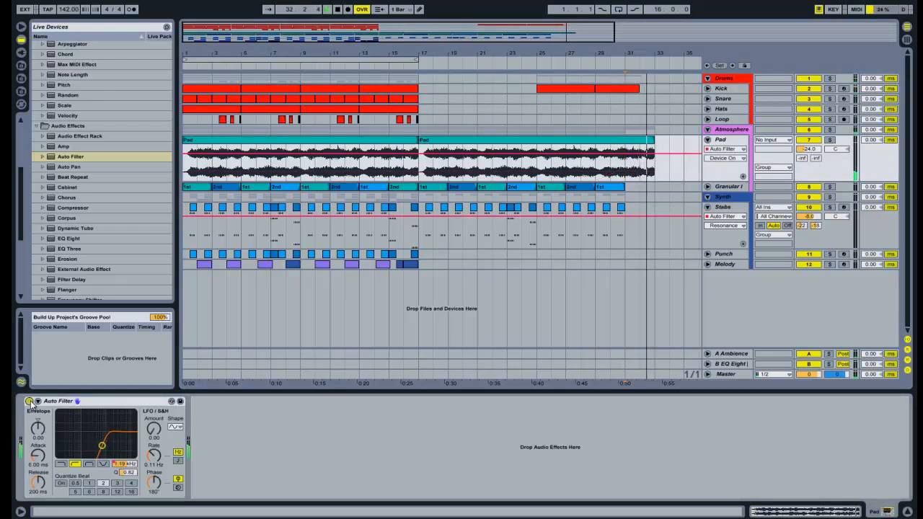
key(space)
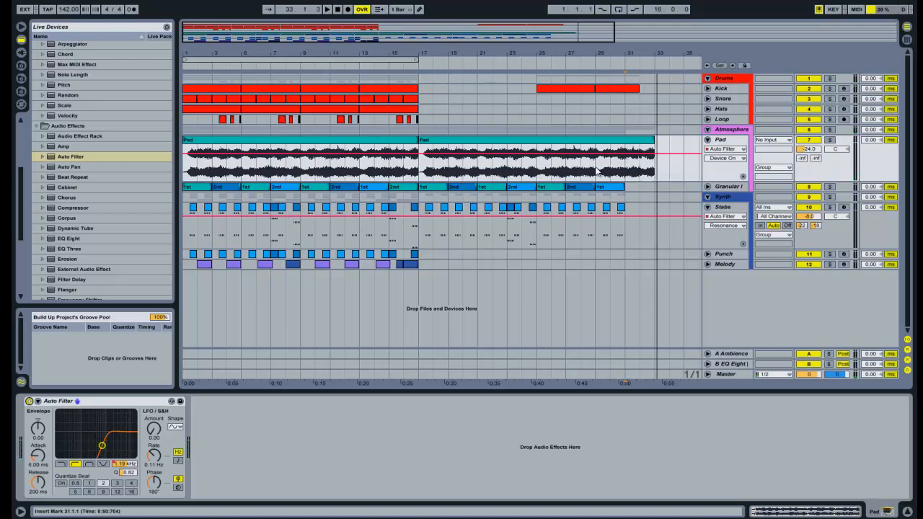
Play the build-up from bar 29 through the end of the Pad clip and save the set
click(596, 171)
key(space)
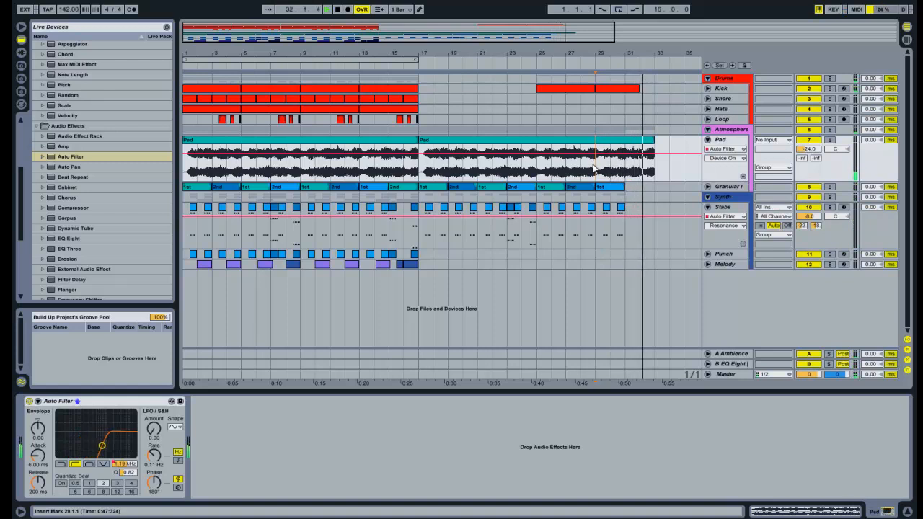
click(653, 160)
key(space)
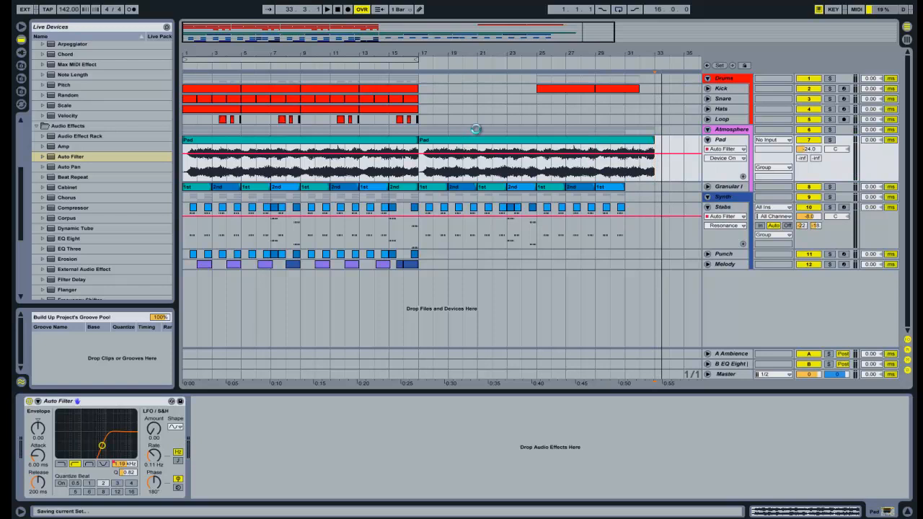
Copy a one-bar Snare clip to bar 29 and move its four stacked snare notes to the clip start as sixteenths
click(401, 102)
drag(475, 106, 602, 100)
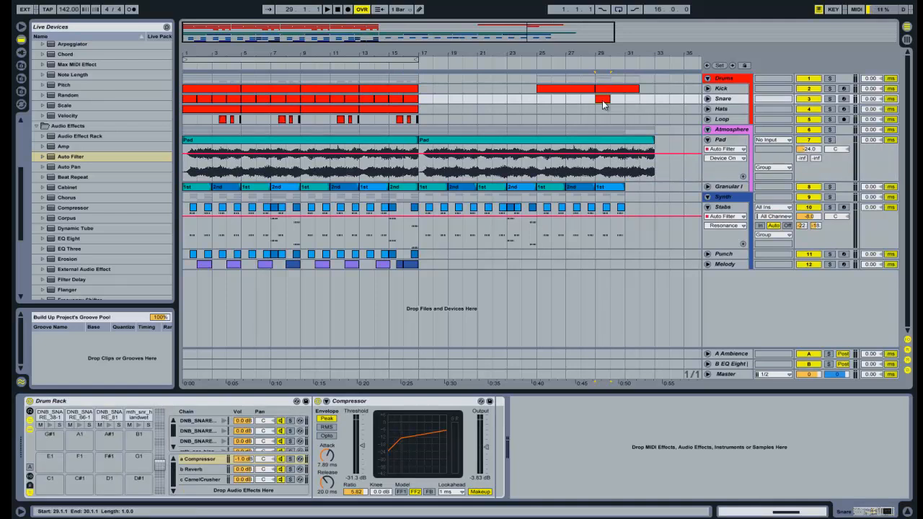
click(757, 510)
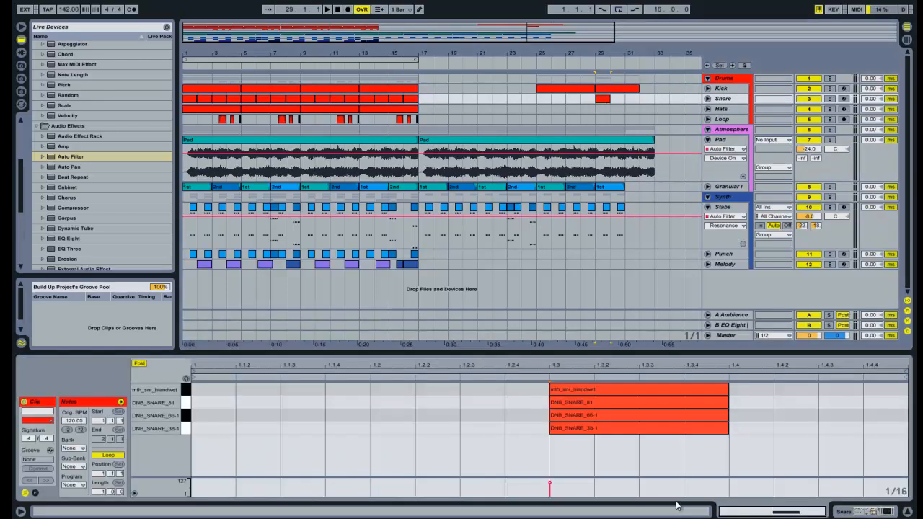
right_click(537, 401)
click(535, 401)
click(555, 394)
drag(544, 395, 667, 443)
drag(726, 389, 225, 391)
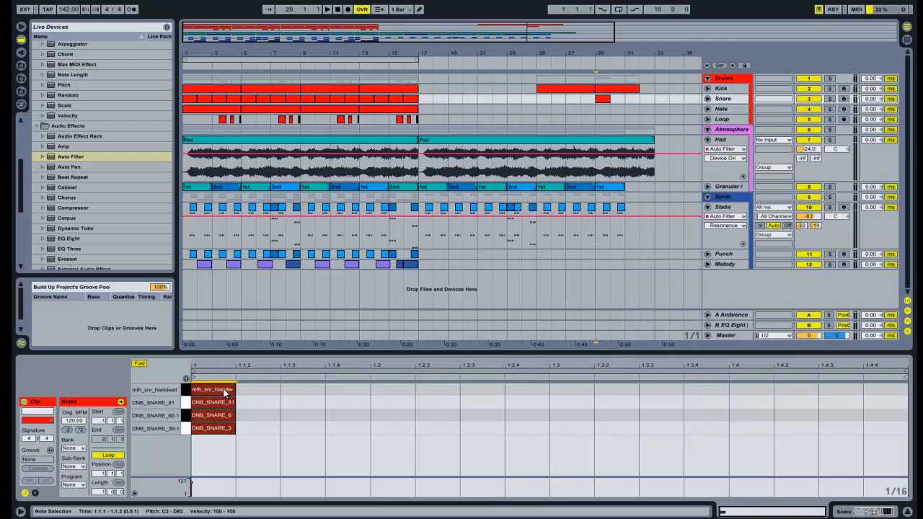
Repeat the stacked snare notes on every sixteenth to fill the whole bar of the clip at bar 29
key(ctrl+d)
key(ctrl+d)
key(ctrl+d)
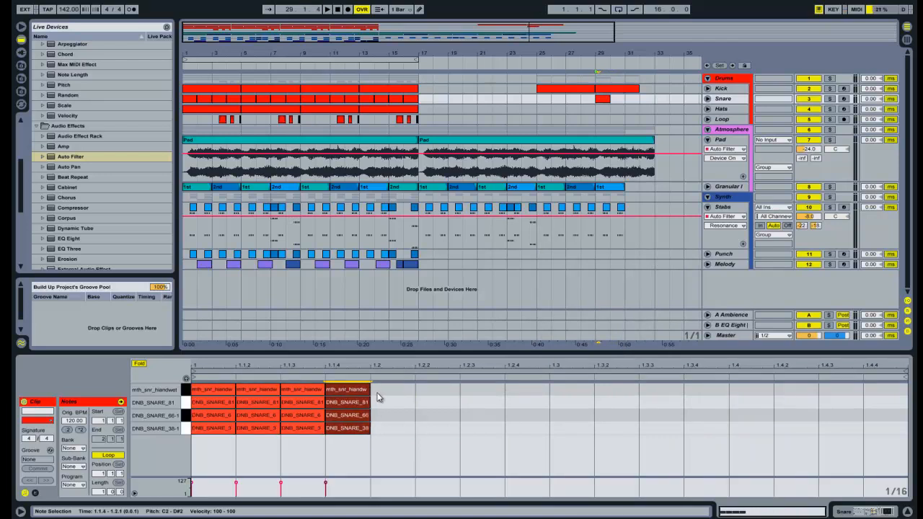
drag(381, 390, 208, 419)
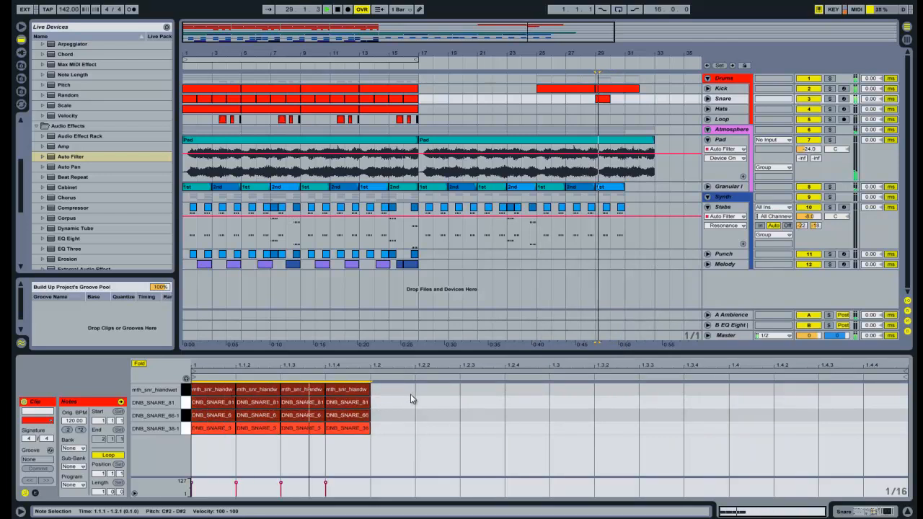
drag(384, 387, 203, 443)
drag(213, 392, 723, 393)
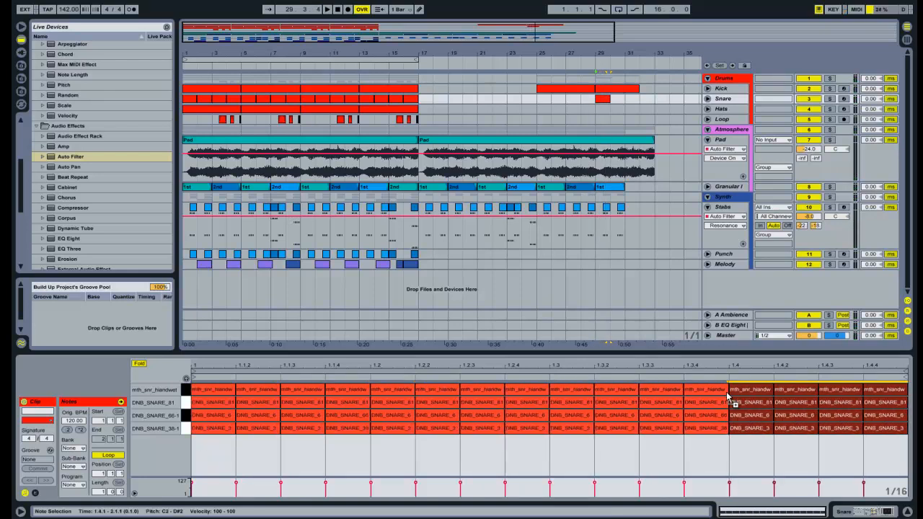
Duplicate the snare roll clip to bar 30 and audition the build-up from bar 29
click(611, 104)
click(609, 100)
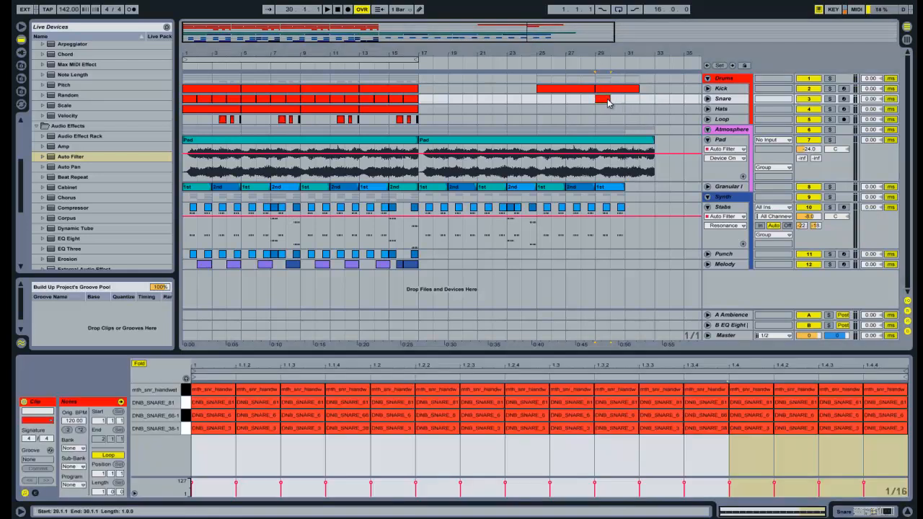
key(ctrl+d)
click(592, 104)
key(space)
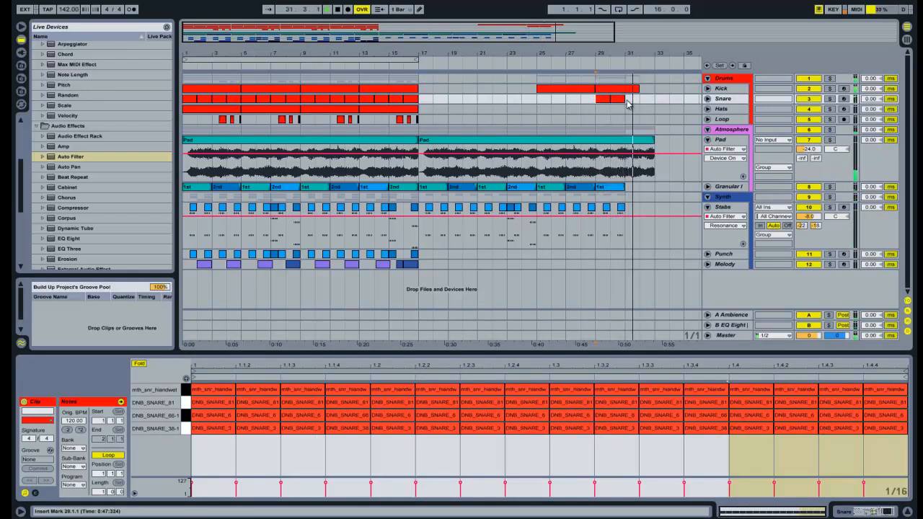
click(618, 105)
key(space)
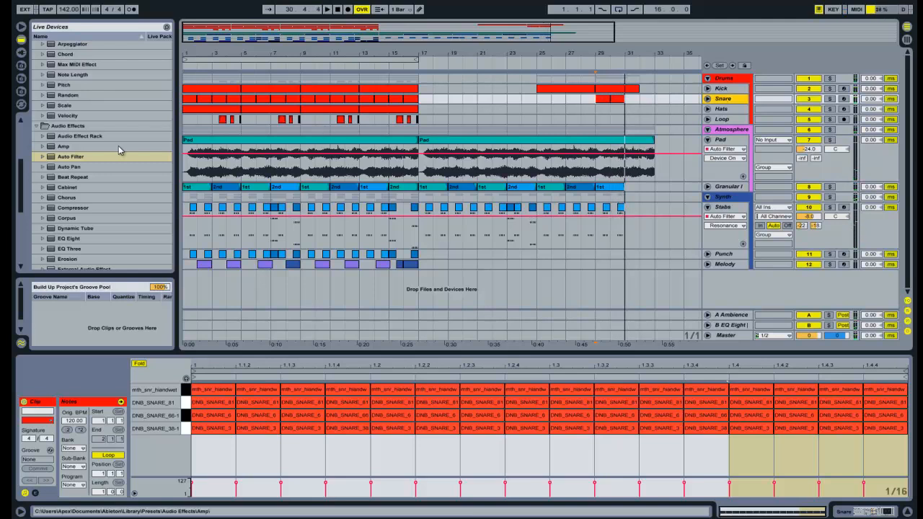
Add an Auto Filter in high-pass mode to the end of the Snare track's device chain and try its cutoff during playback
click(73, 158)
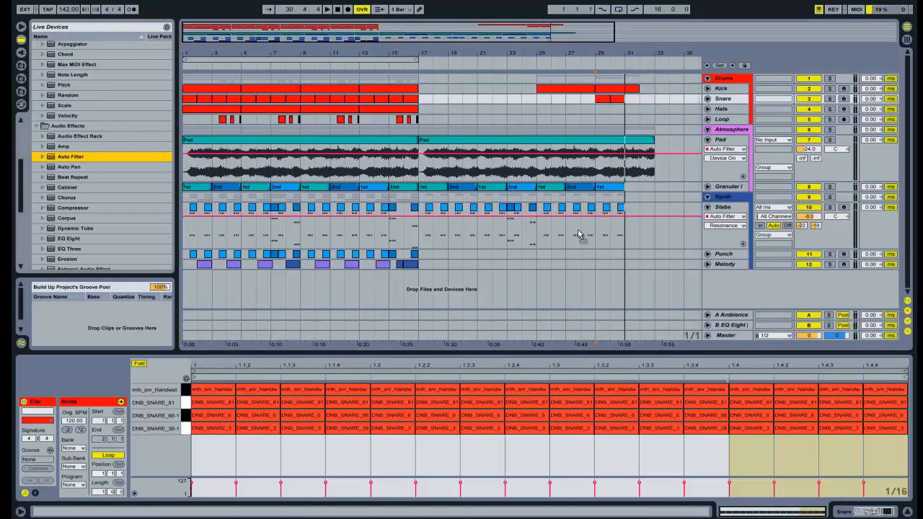
key(Return)
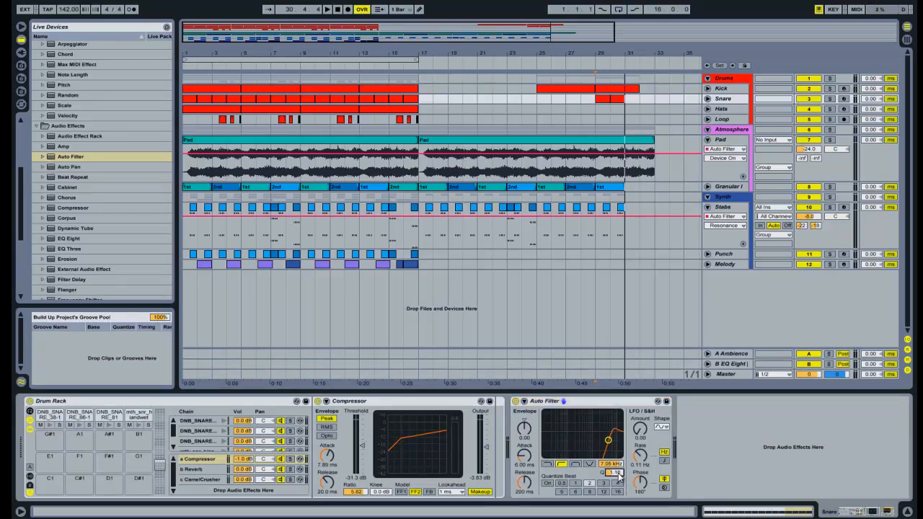
key(space)
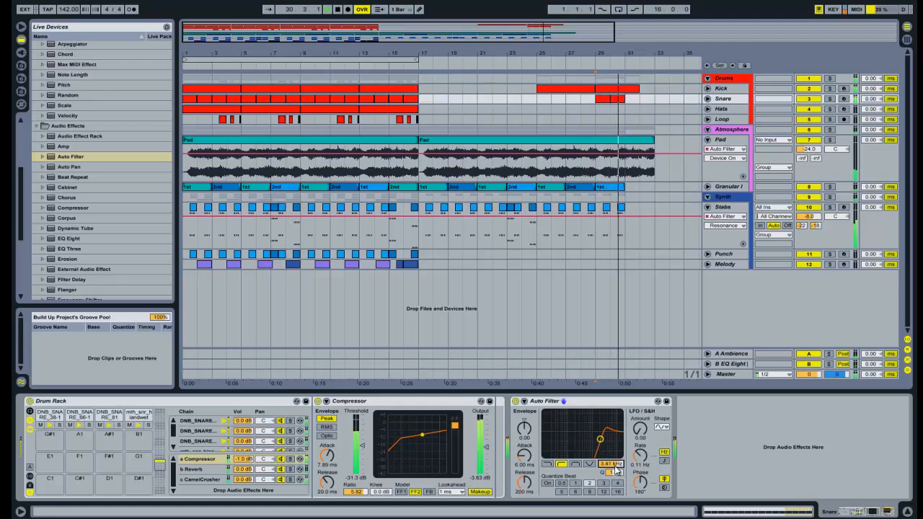
Stop playback and duplicate the snare roll clip to bar 31
click(621, 99)
key(space)
key(ctrl+d)
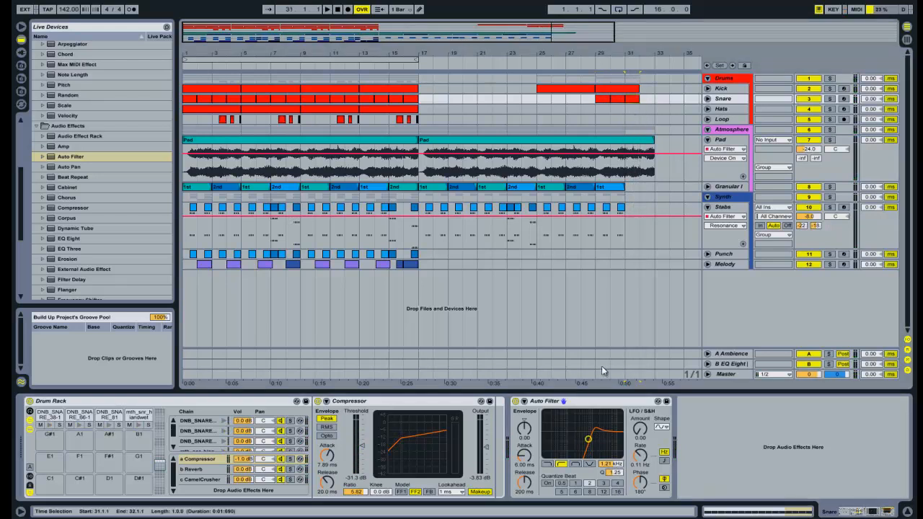
Rehearse a cutoff sweep on the Snare Auto Filter during playback and set its resonance to 1.45
key(space)
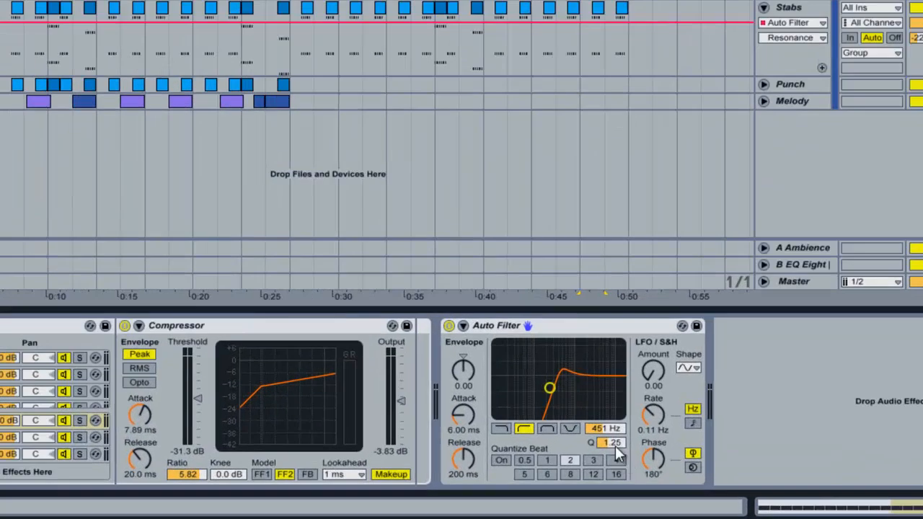
drag(616, 473, 615, 469)
drag(611, 382, 611, 392)
drag(610, 354, 610, 303)
drag(592, 353, 592, 348)
key(space)
Record frequency and resonance automation for the Snare Auto Filter across the snare roll and play it back
click(876, 235)
key(space)
key(space)
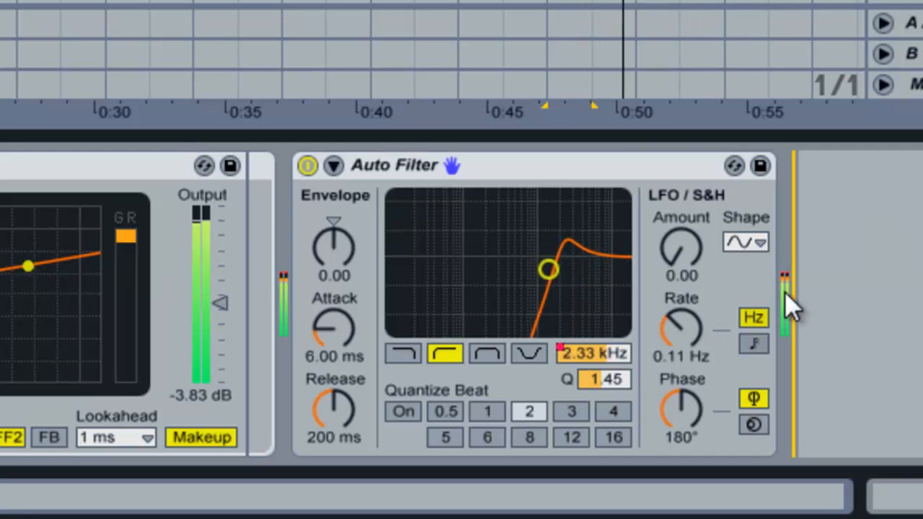
drag(613, 379, 616, 390)
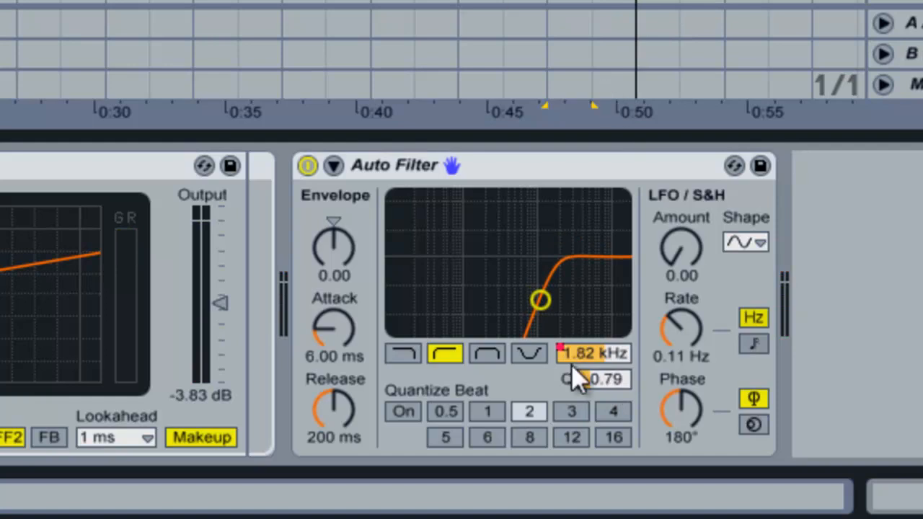
mouse_move(591, 382)
mouse_down()
mouse_move(586, 389)
mouse_move(586, 377)
mouse_up()
click(812, 243)
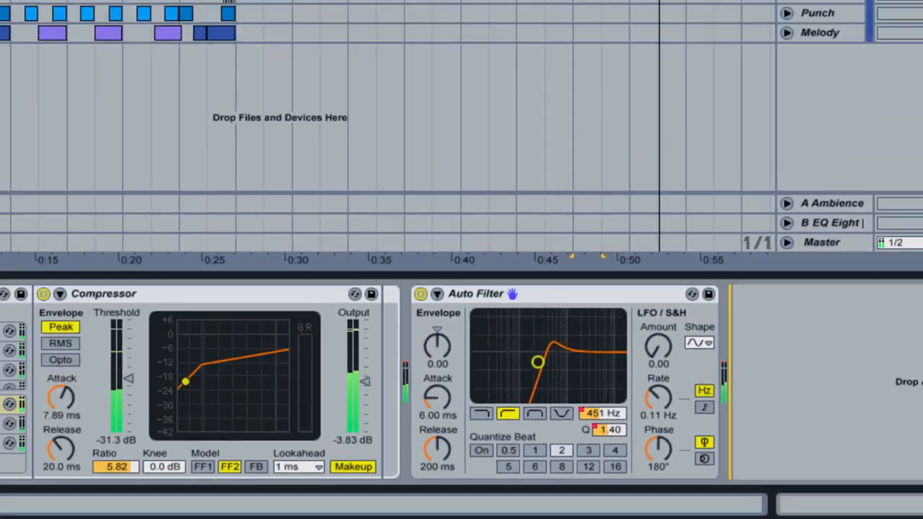
key(space)
Add an Auto Filter after PSP MicroComp on the Kick track, set to high-pass at 26.0 Hz with resonance 0.70
click(730, 90)
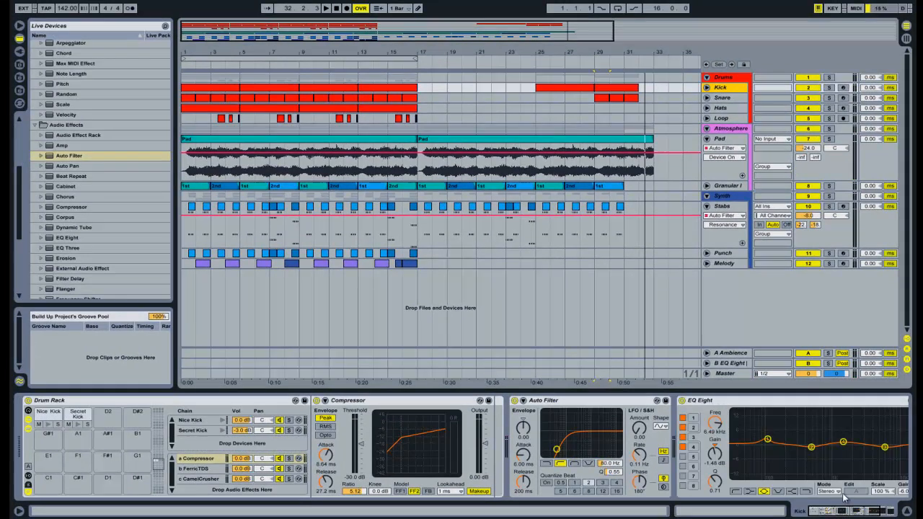
drag(838, 510, 860, 511)
click(871, 455)
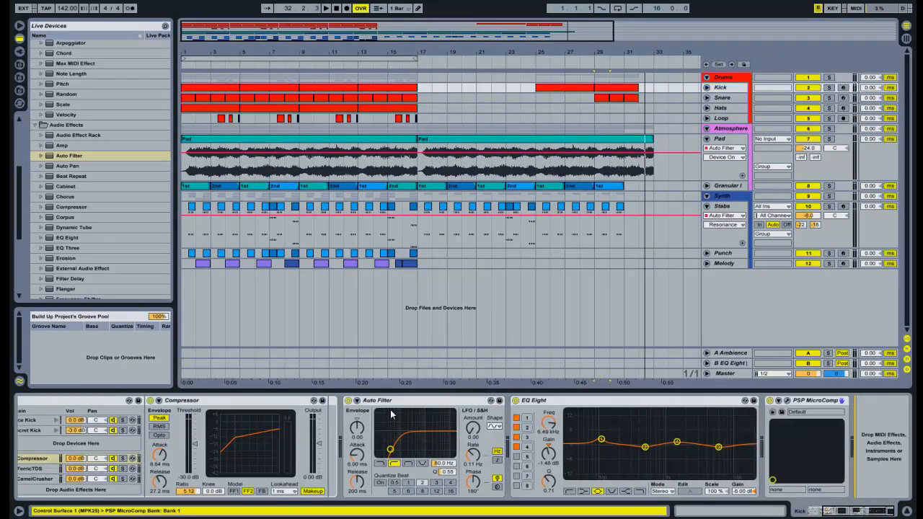
drag(71, 157, 889, 445)
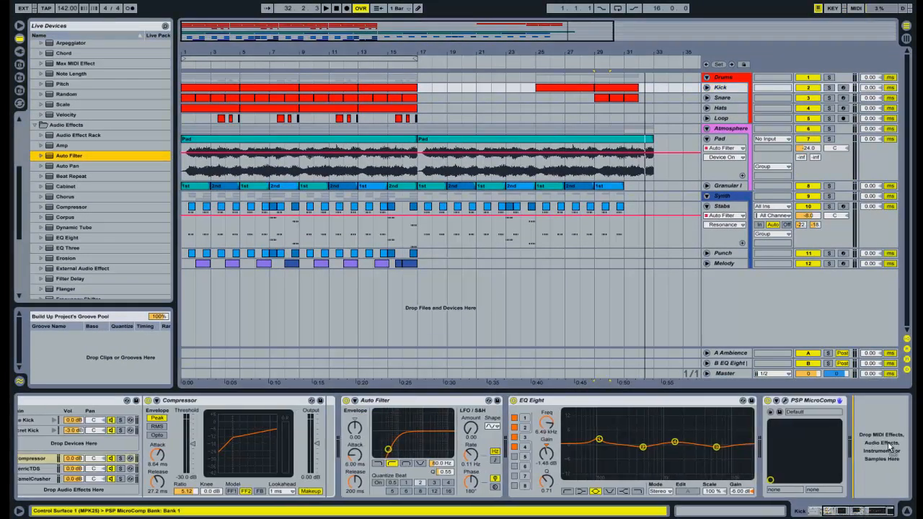
drag(792, 395, 792, 396)
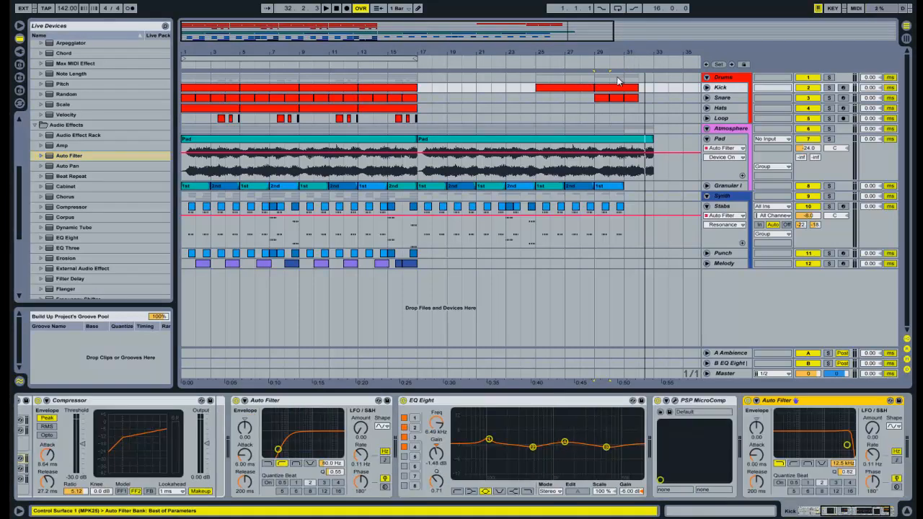
click(793, 463)
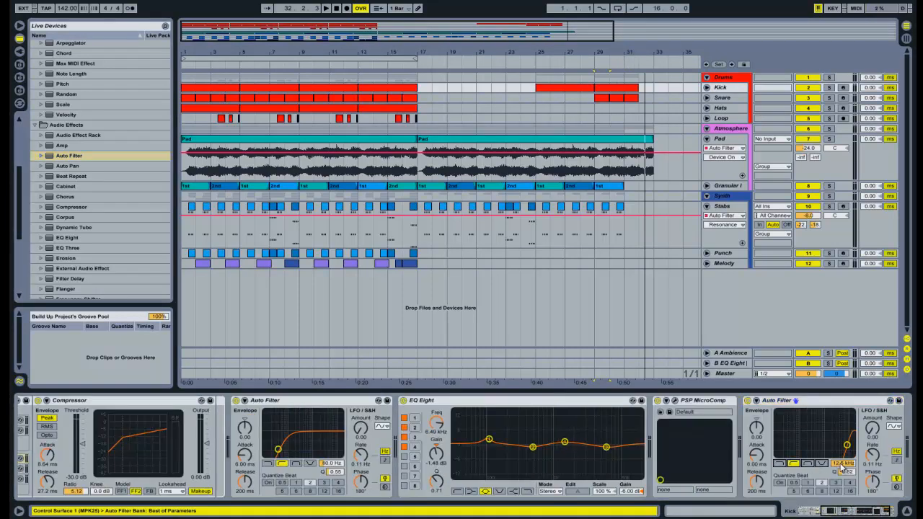
drag(842, 463, 842, 469)
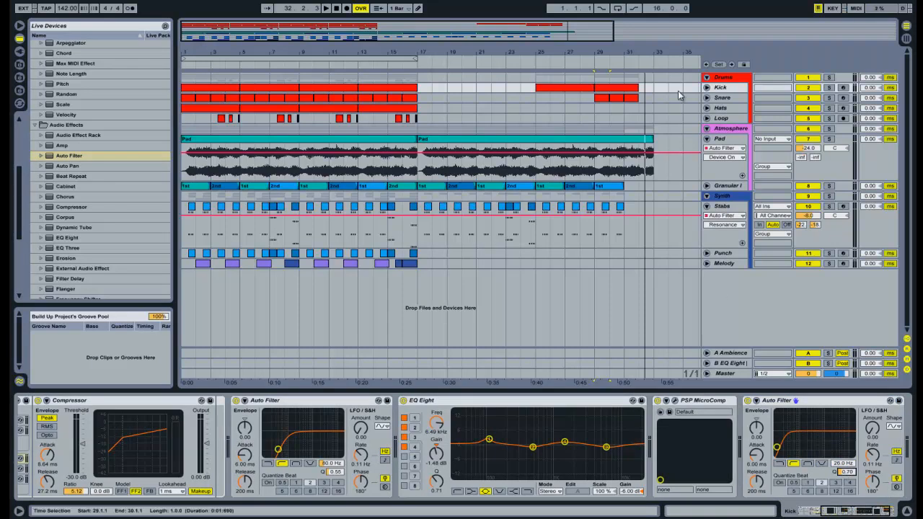
Solo the Kick track and record a frequency sweep on its new Auto Filter while playing from bar 29
click(828, 88)
key(space)
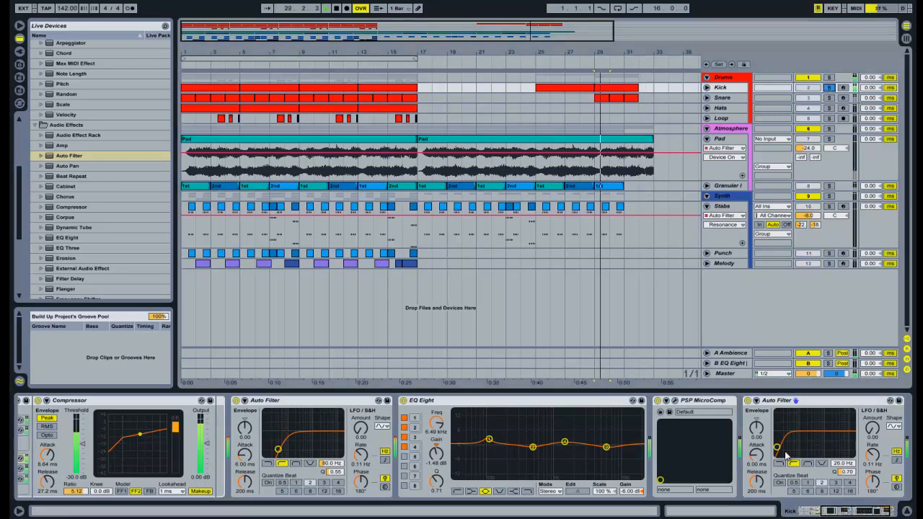
drag(836, 465, 839, 468)
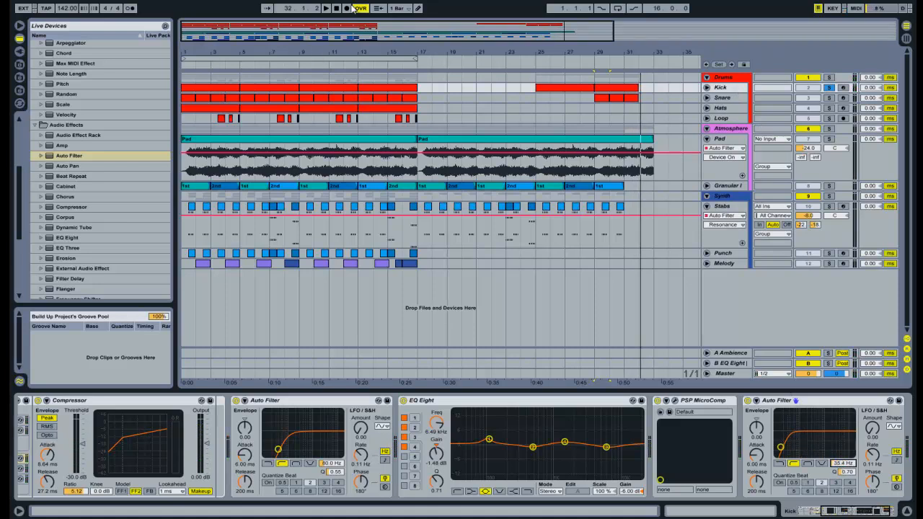
key(space)
drag(843, 466, 842, 465)
key(space)
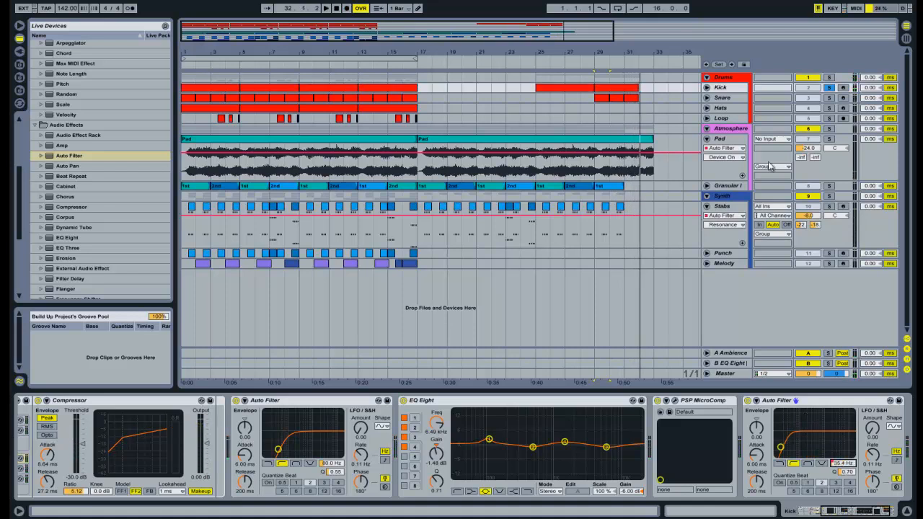
Unsolo the Kick track, set its new Auto Filter's resonance to 0.53 and save the set
key(space)
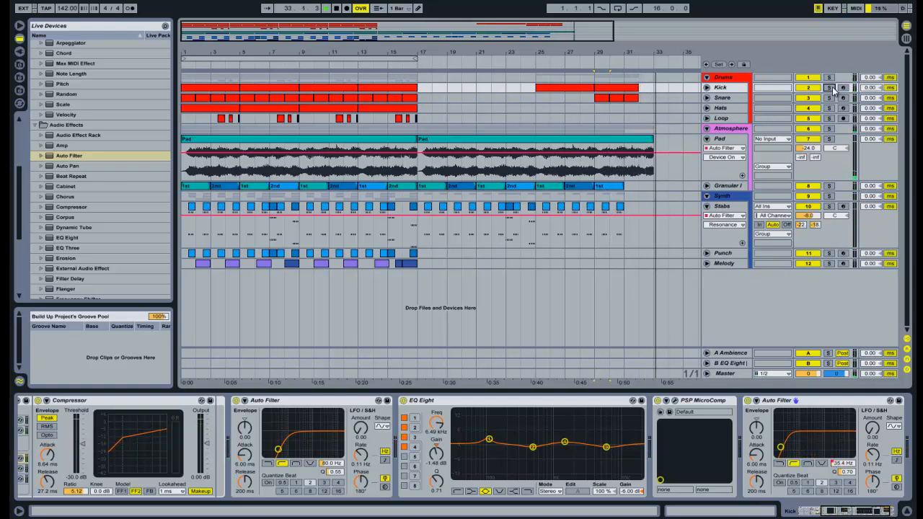
click(843, 513)
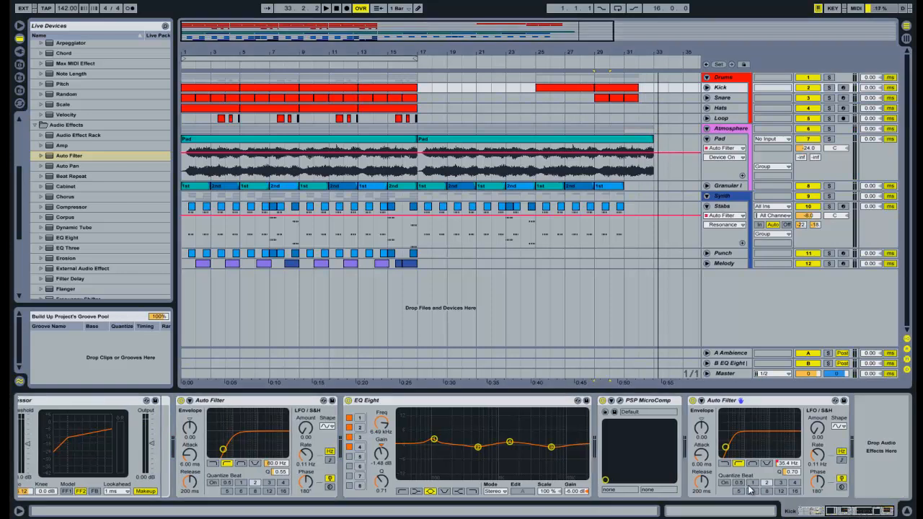
key(space)
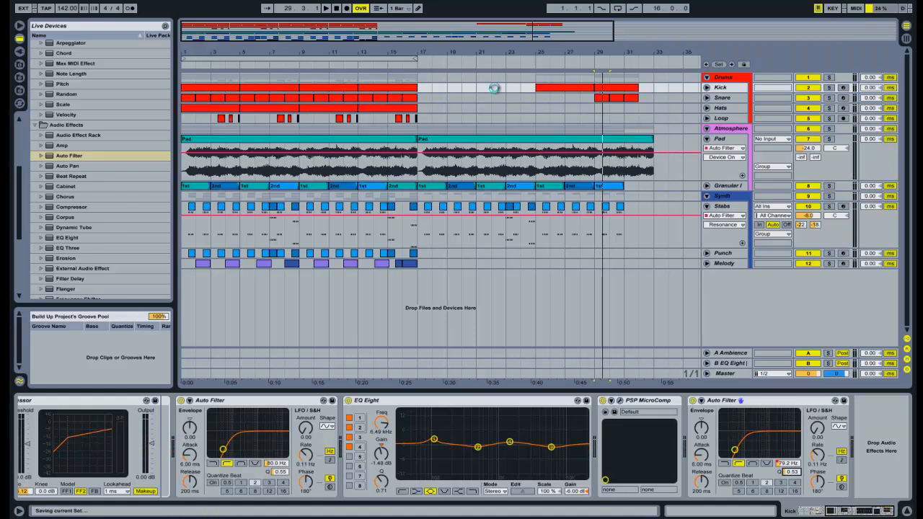
Play the transition from the main section into the breakdown around bar 17
click(420, 92)
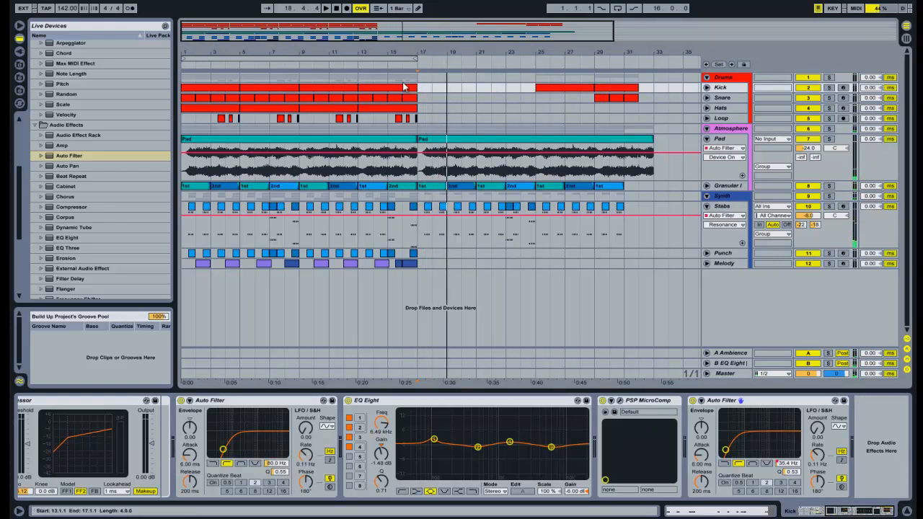
click(404, 80)
key(space)
key(space)
click(420, 91)
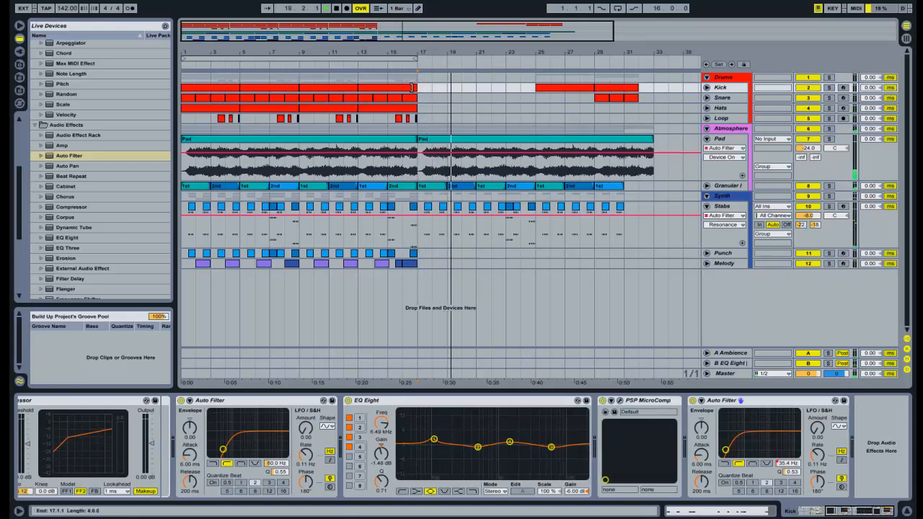
In the last Kick clip before bar 17, replace the closing note cluster with one Secret Kick and Nice Kick pair at 4.4
key(shift+Tab)
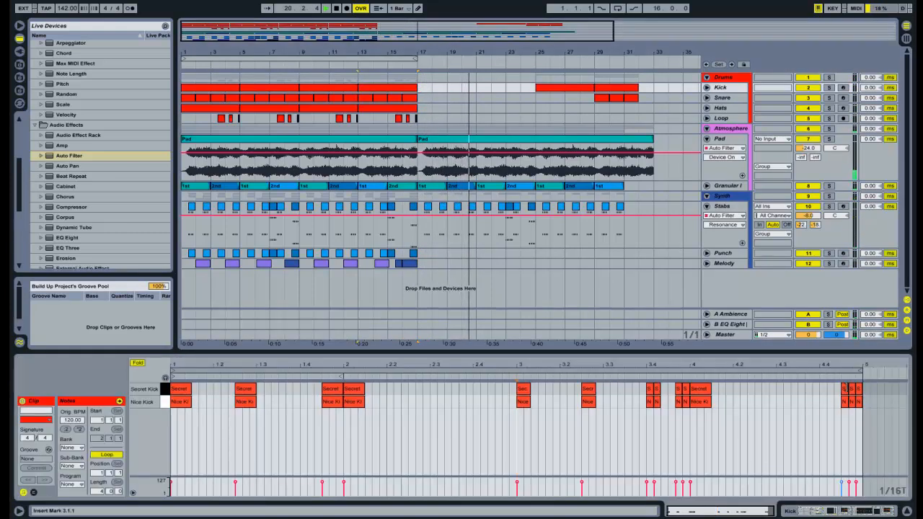
mouse_move(836, 383)
mouse_down()
mouse_move(855, 407)
mouse_move(827, 392)
mouse_up()
key(Delete)
double_click(825, 389)
double_click(824, 401)
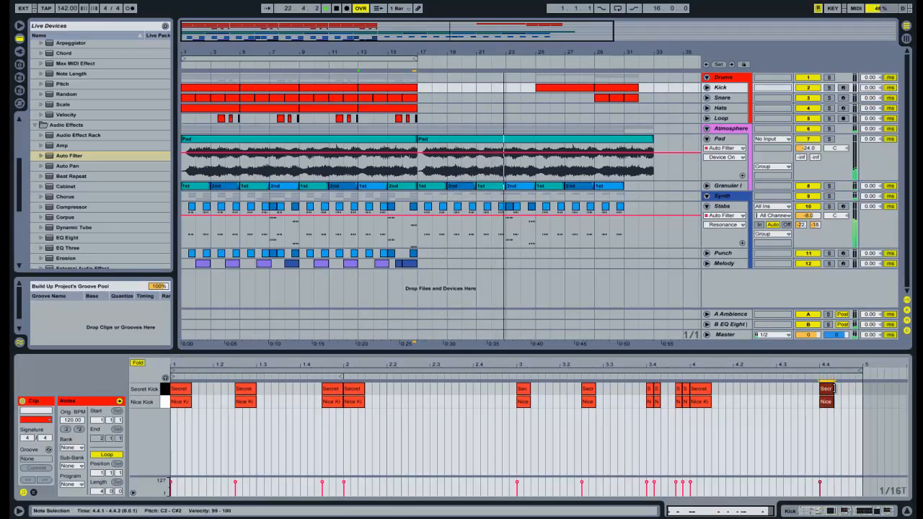
Audition the transition from bar 16 and remove the kick pair at 4.4 from the last Kick clip before bar 17
click(404, 77)
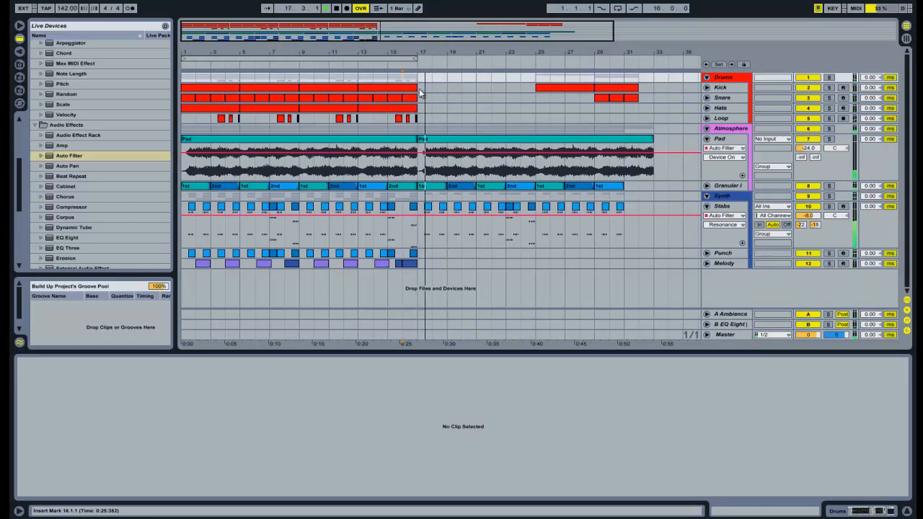
click(416, 88)
click(825, 393)
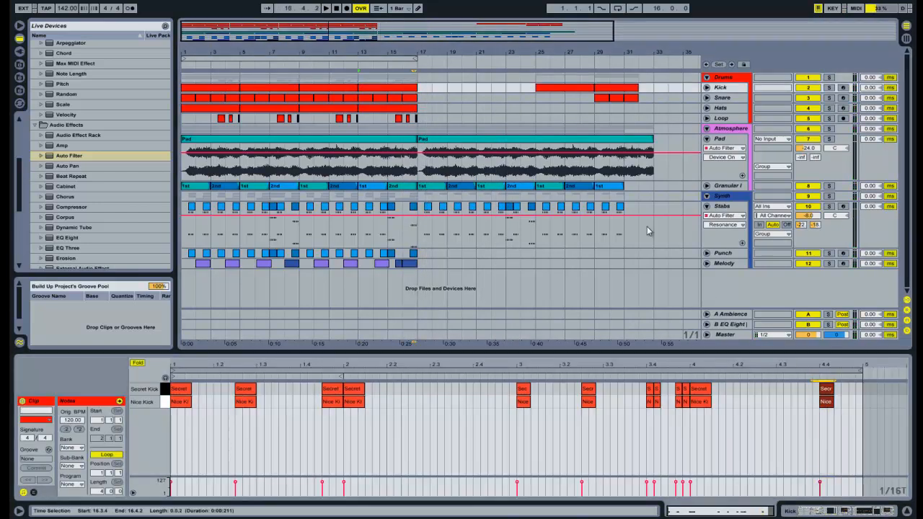
click(402, 80)
key(space)
click(420, 86)
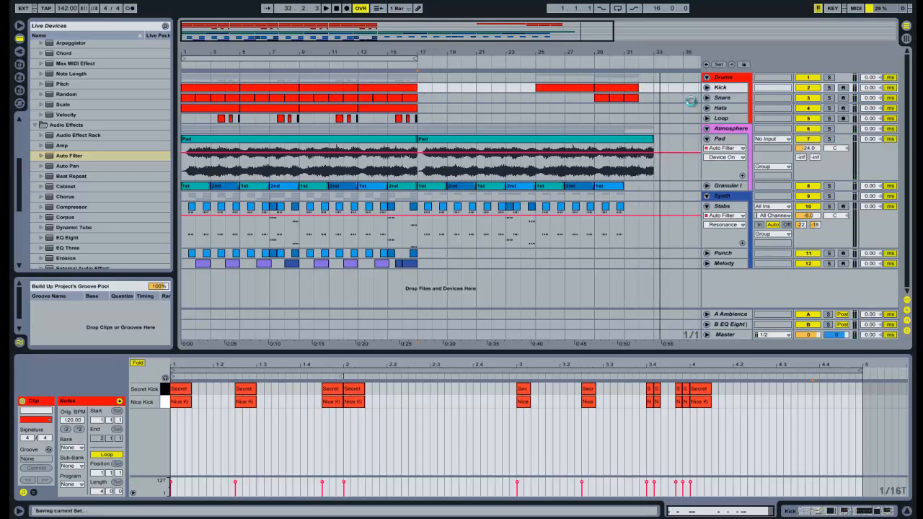
Automate Device On for both Stabs Auto Filters so they stay off before bar 17 and switch on there
click(653, 86)
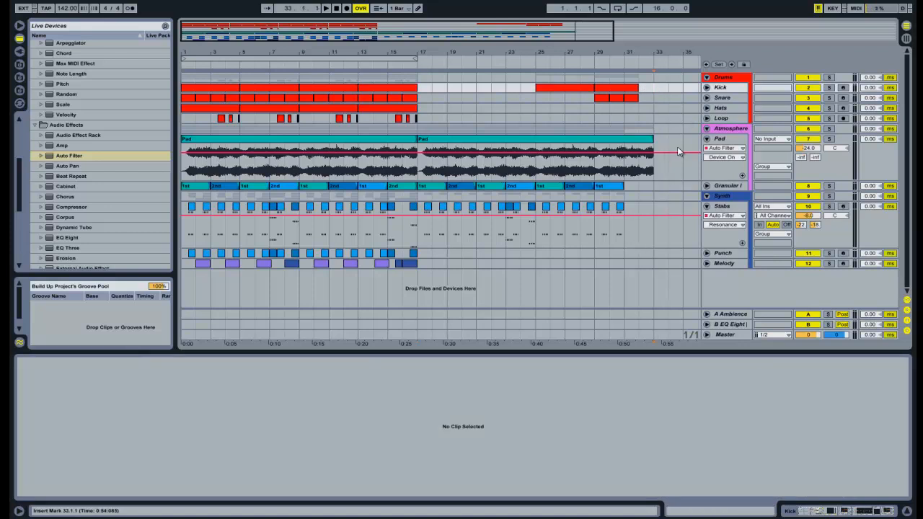
click(721, 208)
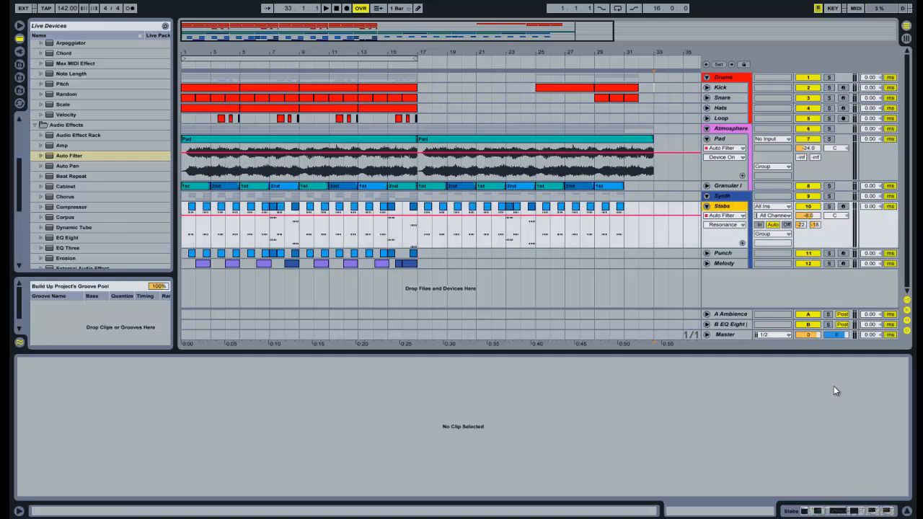
click(847, 508)
right_click(583, 405)
click(605, 409)
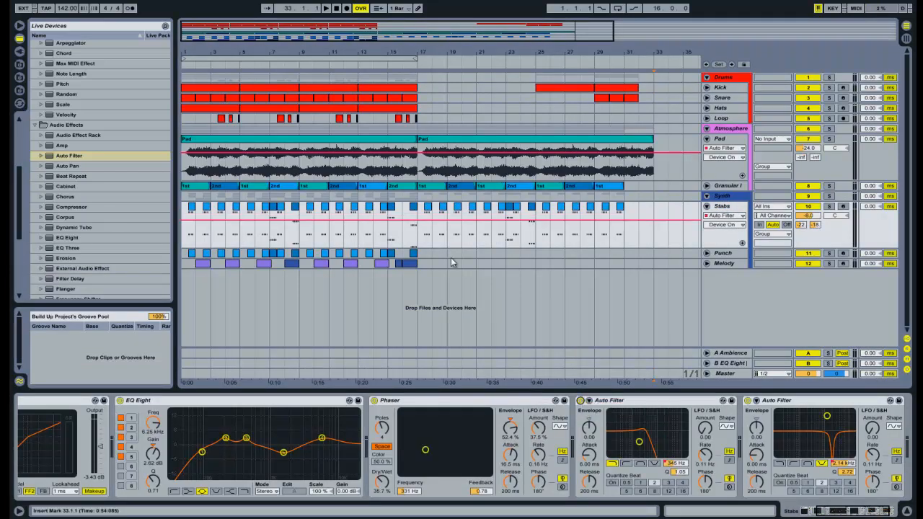
click(417, 225)
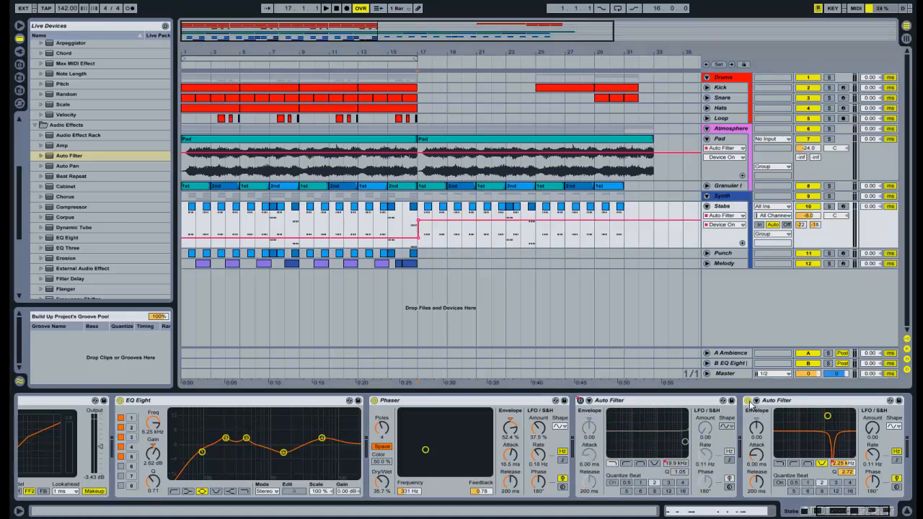
key(ctrl+z)
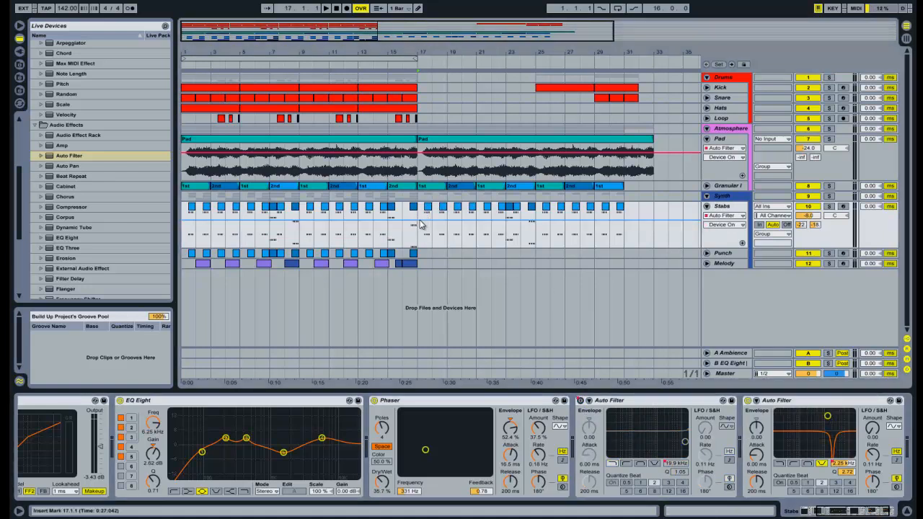
drag(410, 224, 419, 236)
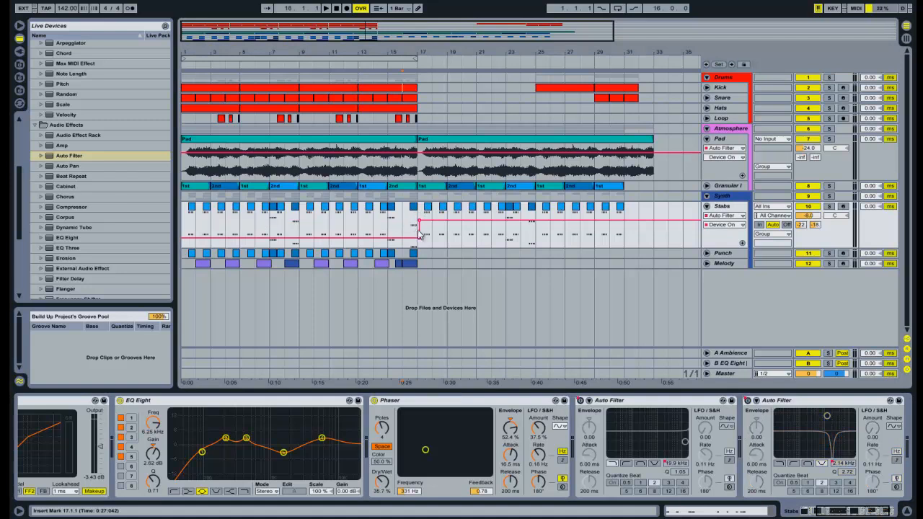
click(424, 227)
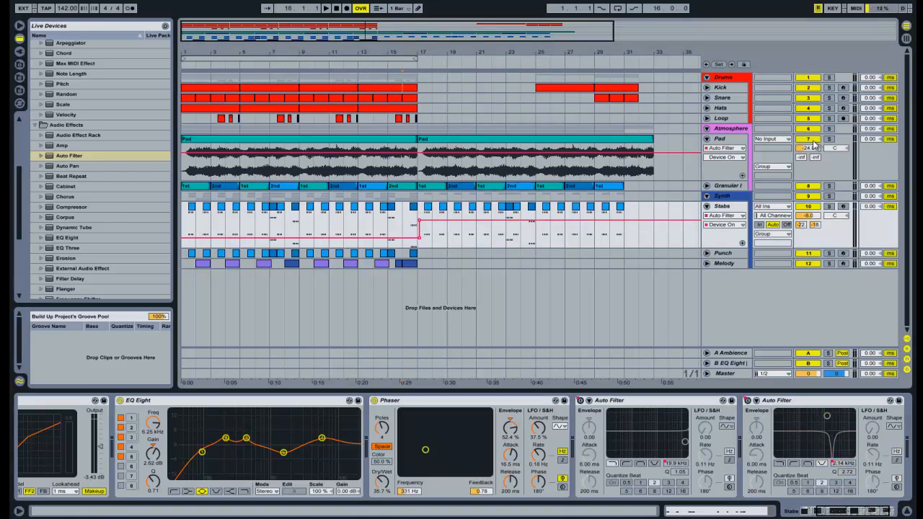
Automate the Pad Auto Filter's Device On to stay off until just before bar 27, and display its Frequency envelope
click(742, 142)
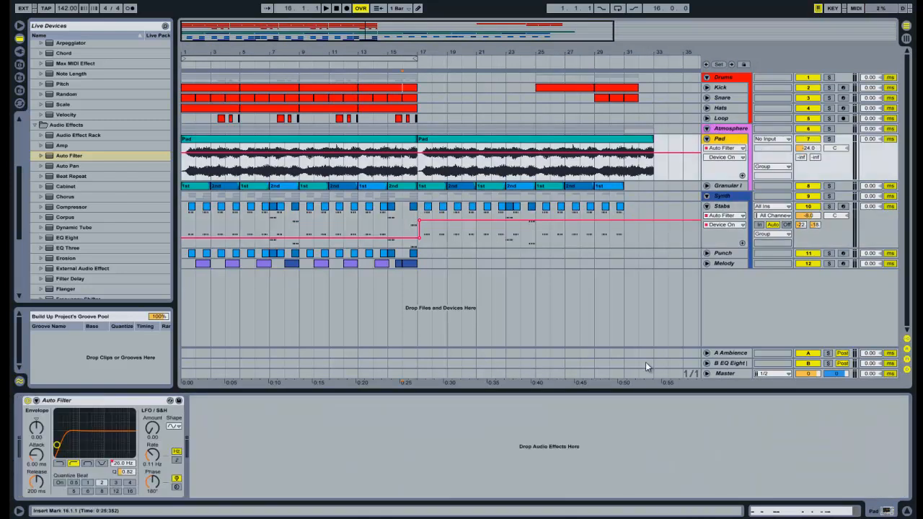
right_click(29, 400)
click(46, 405)
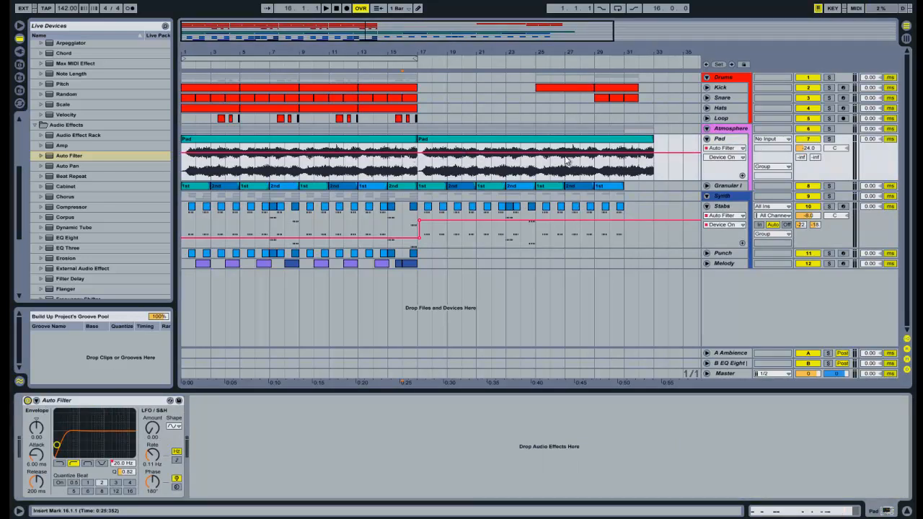
double_click(560, 153)
drag(552, 152, 552, 158)
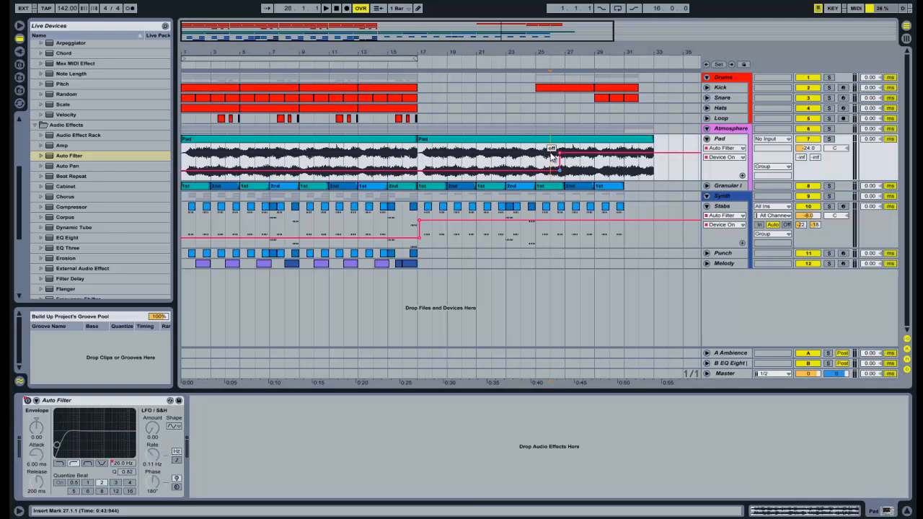
click(732, 158)
click(729, 186)
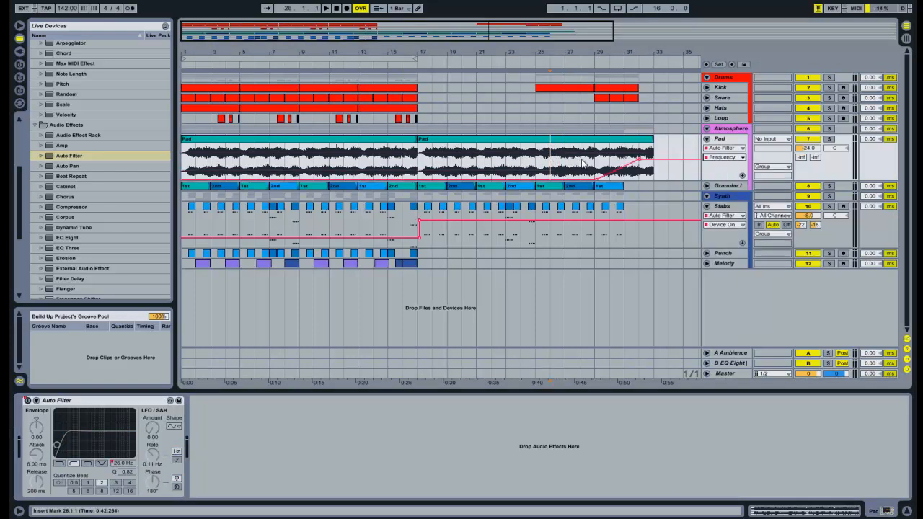
Automate Device On of the Kick's last Auto Filter to stay off until the kicks re-enter at bar 25
click(706, 87)
click(719, 87)
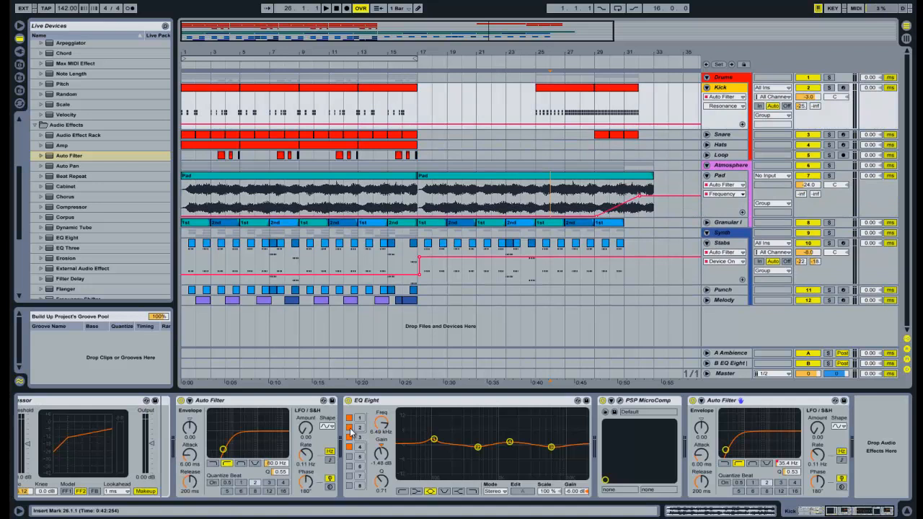
right_click(697, 407)
click(710, 412)
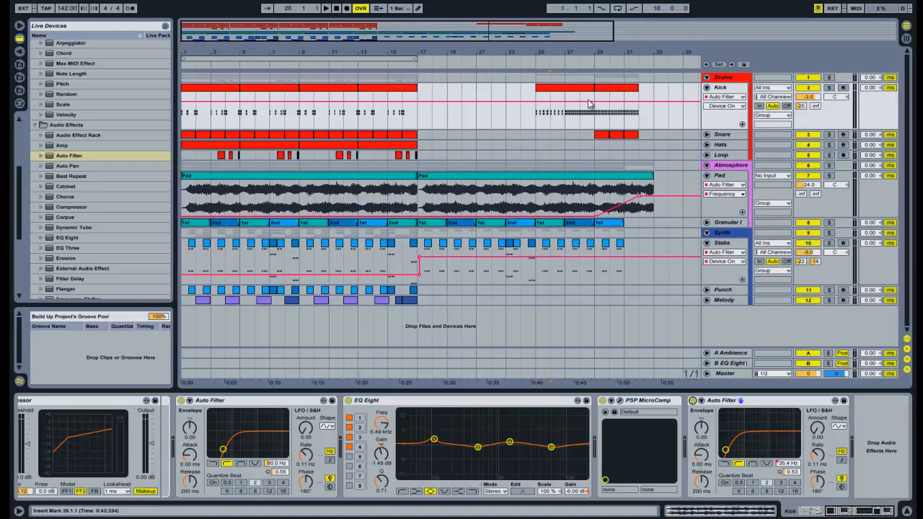
click(533, 107)
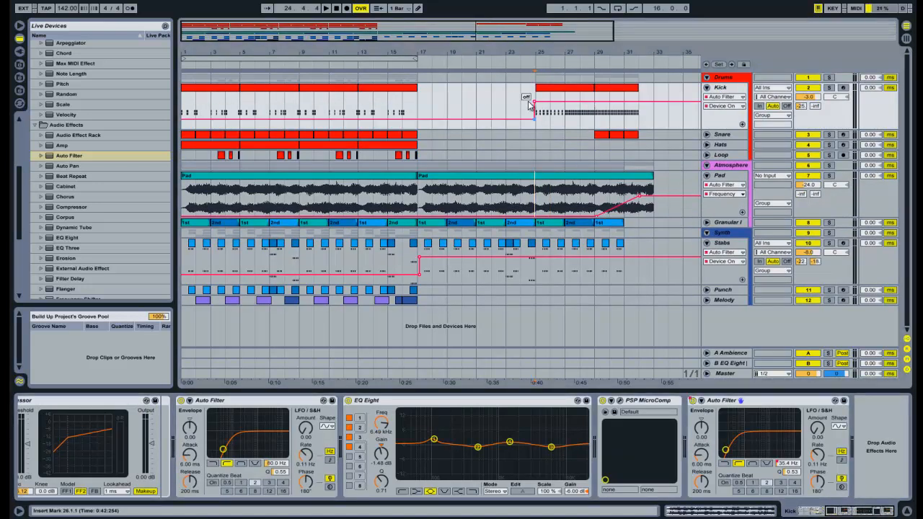
Automate the Snare Auto Filter's Device On to stay off until about bar 25
click(719, 134)
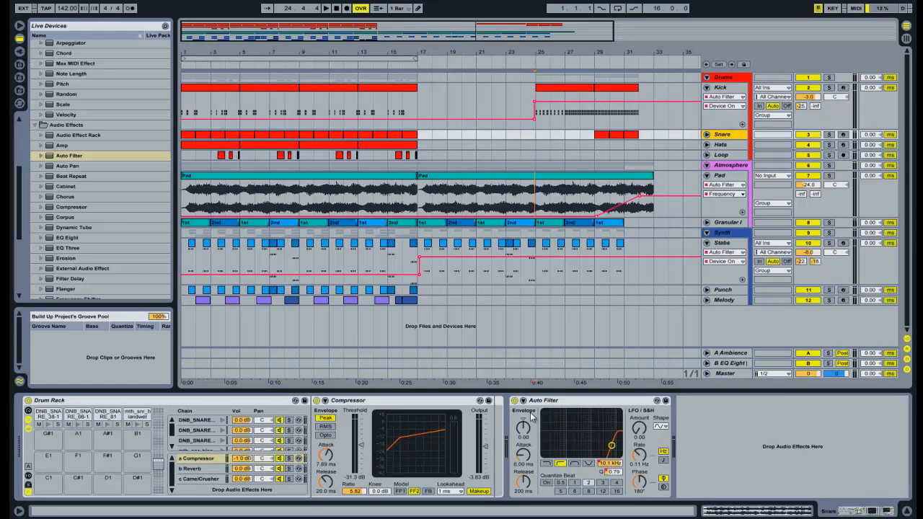
right_click(513, 406)
click(528, 412)
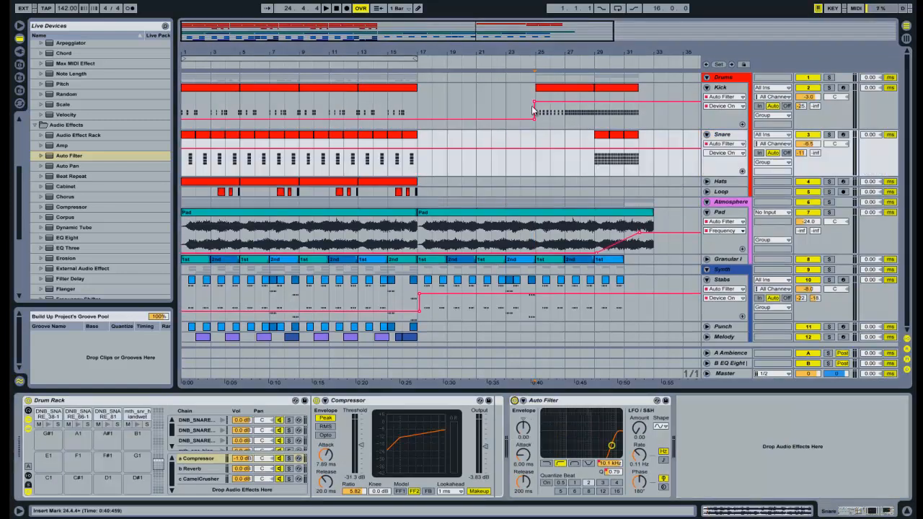
click(532, 147)
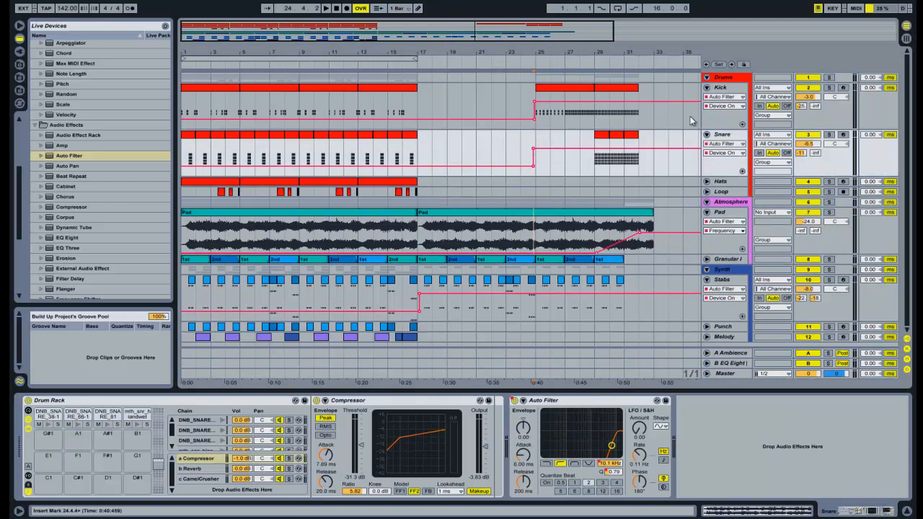
Add Device On breakpoints that switch the Kick and Snare Auto Filters off again at bar 33
click(652, 100)
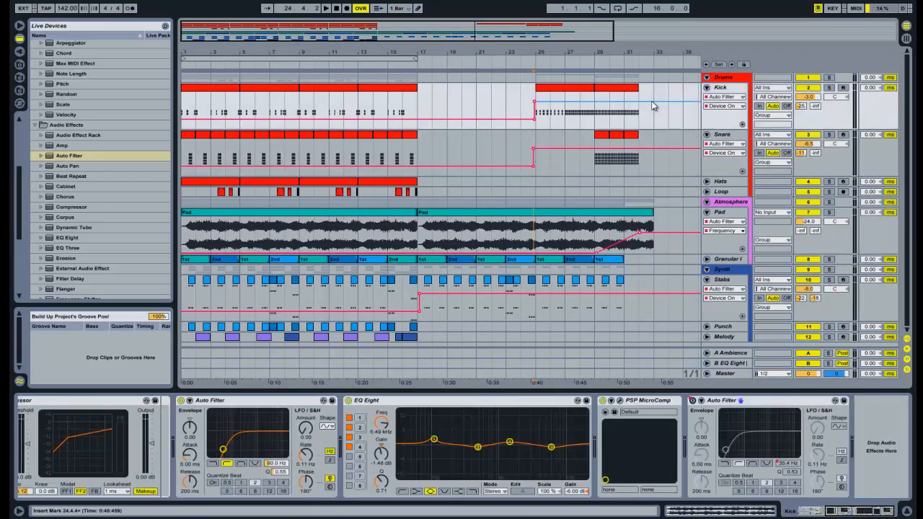
drag(655, 101, 655, 102)
click(651, 149)
click(651, 149)
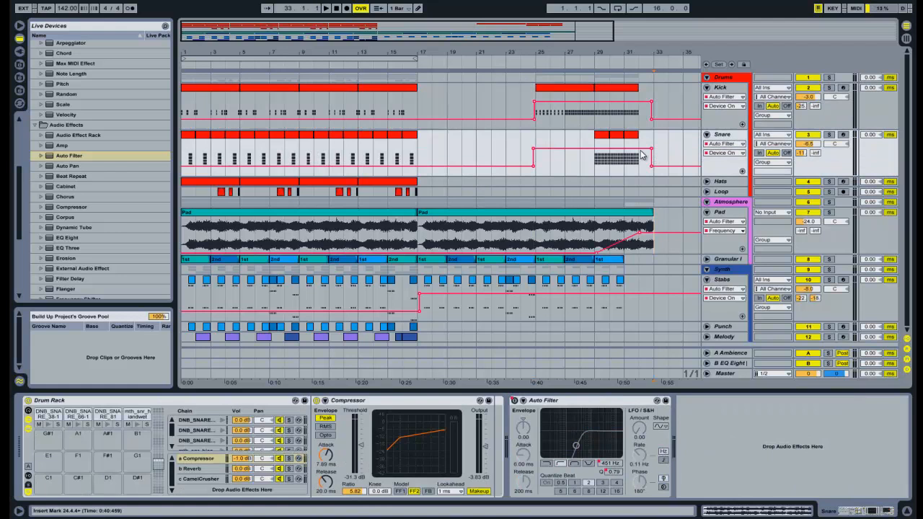
Fold the Kick and Snare tracks and automate the Pad Auto Filter's Device On to switch off at bar 33
click(707, 135)
click(707, 87)
click(718, 139)
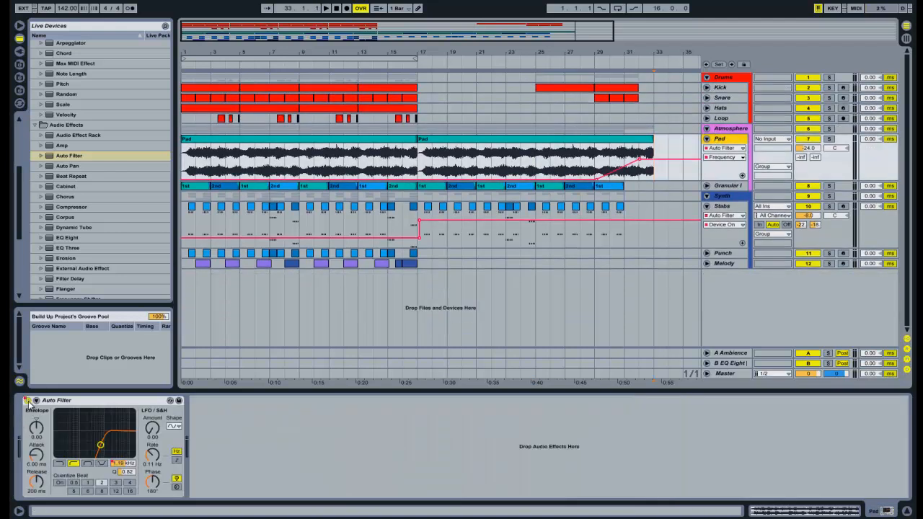
click(717, 158)
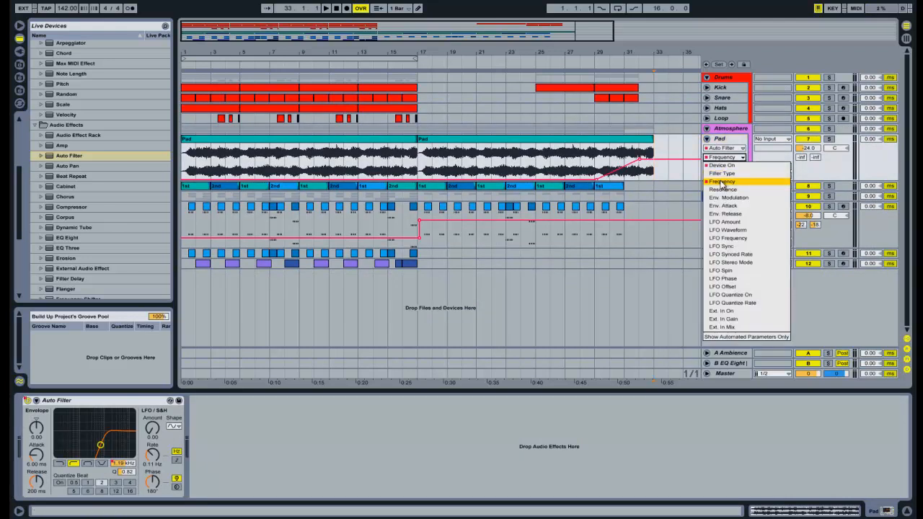
click(717, 167)
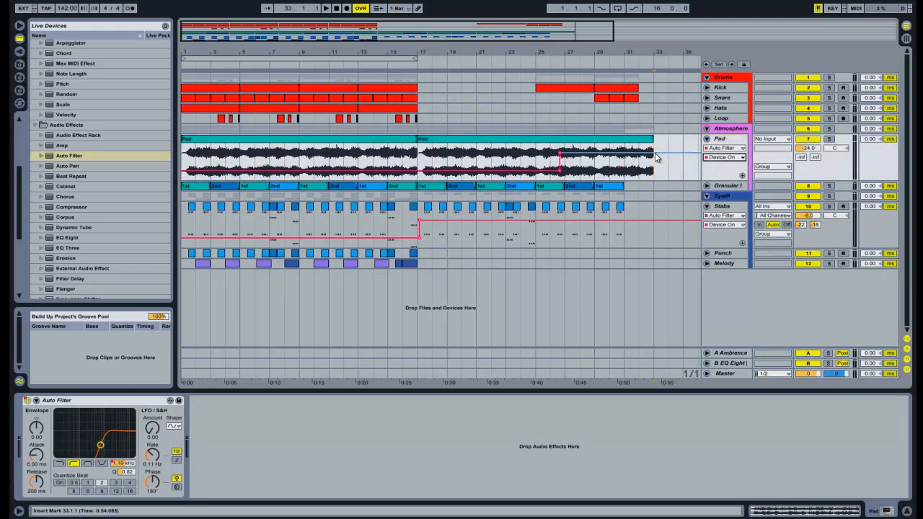
drag(572, 28, 583, 32)
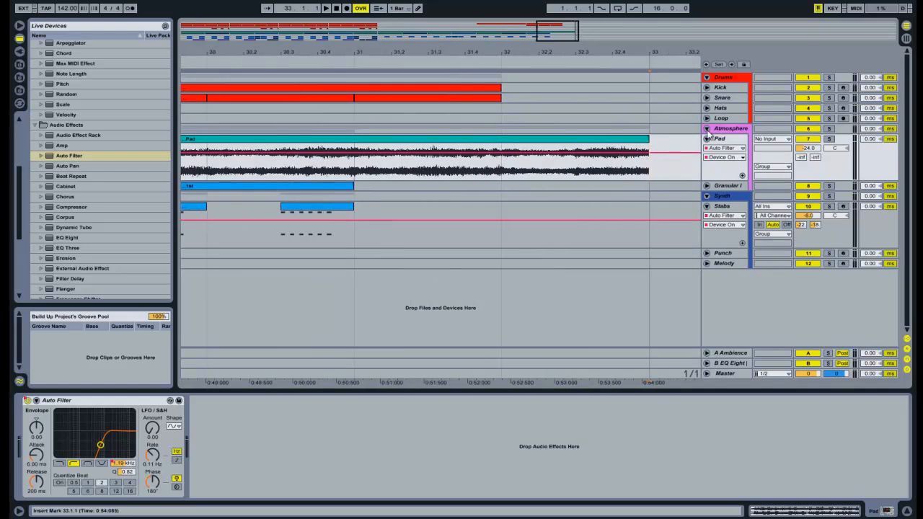
double_click(654, 154)
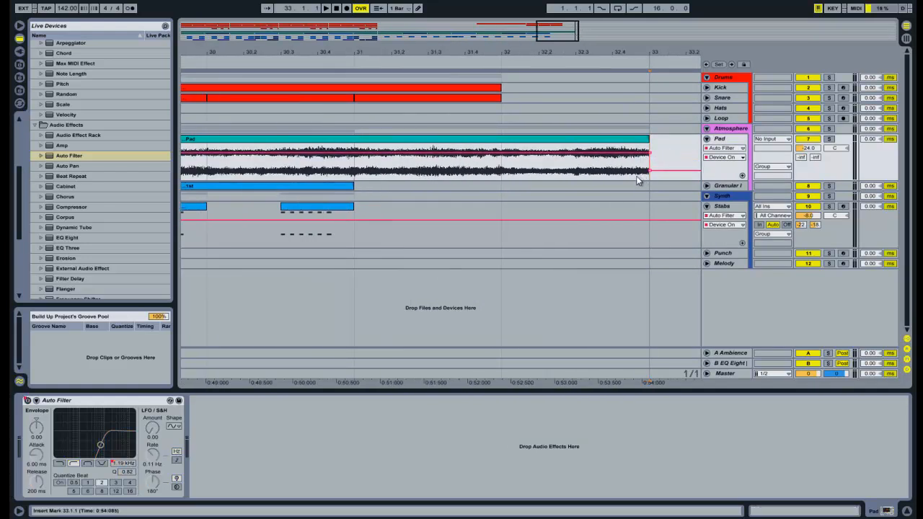
Automate both Stabs Auto Filters to switch off at bar 33, re-enable the overridden automation and play from there
click(730, 208)
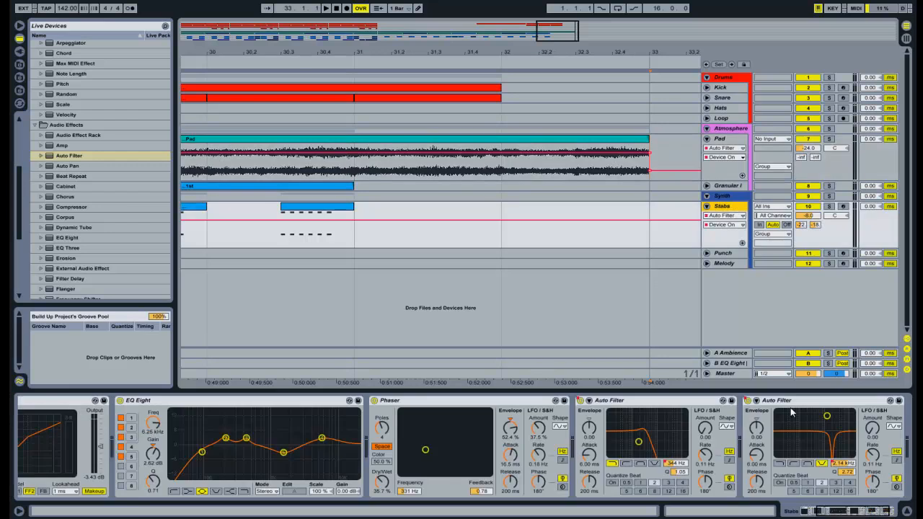
click(747, 401)
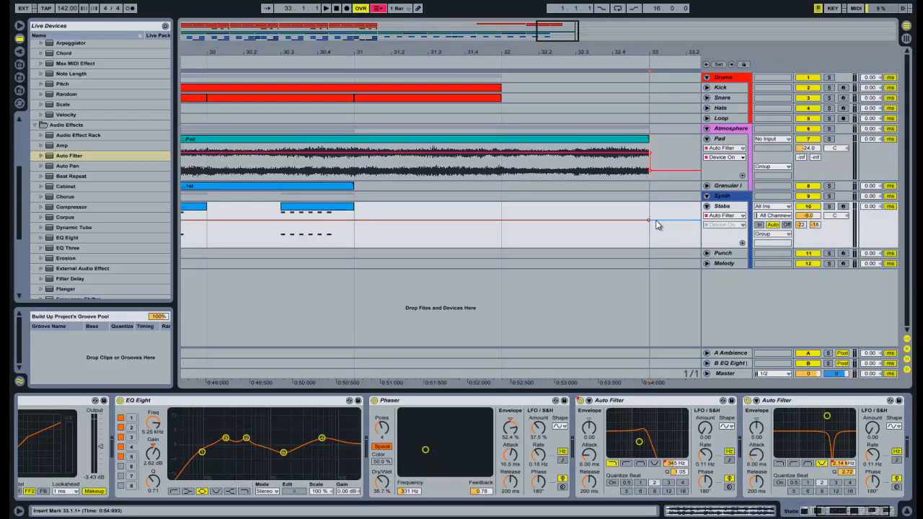
click(580, 401)
click(580, 401)
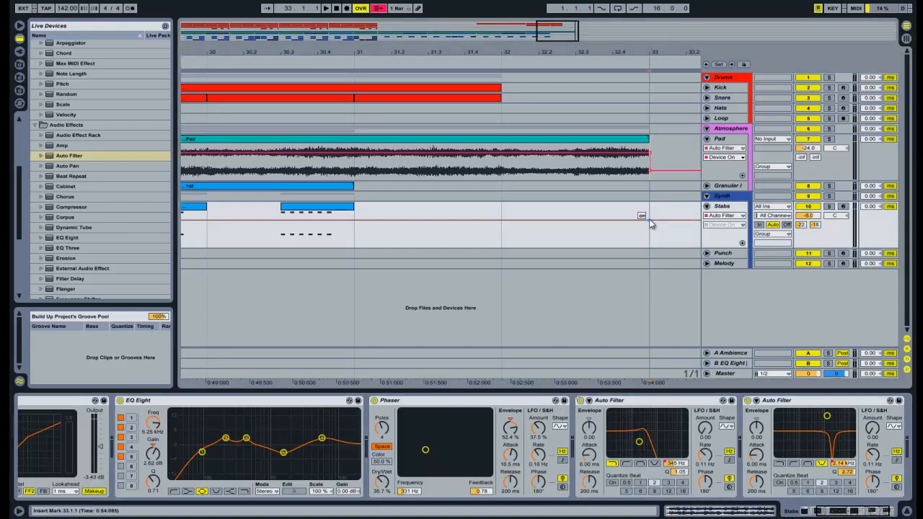
click(377, 9)
key(space)
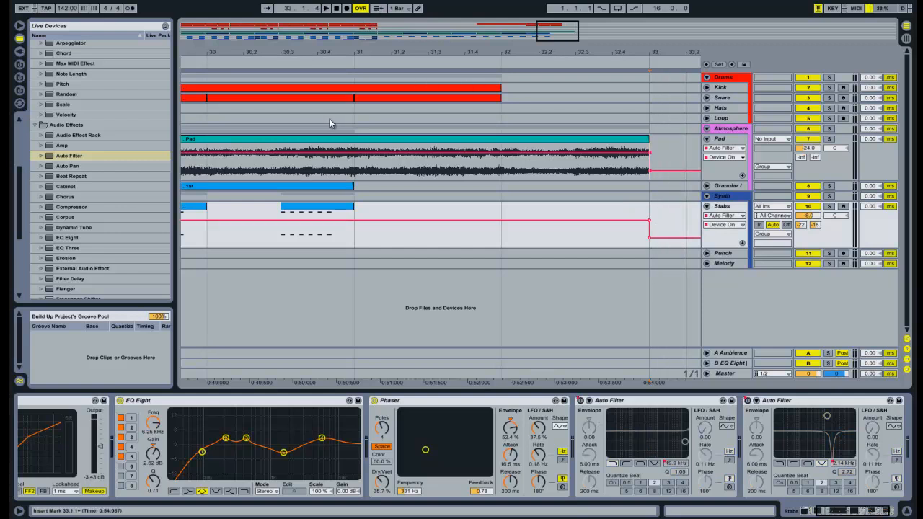
click(329, 120)
key(space)
click(506, 119)
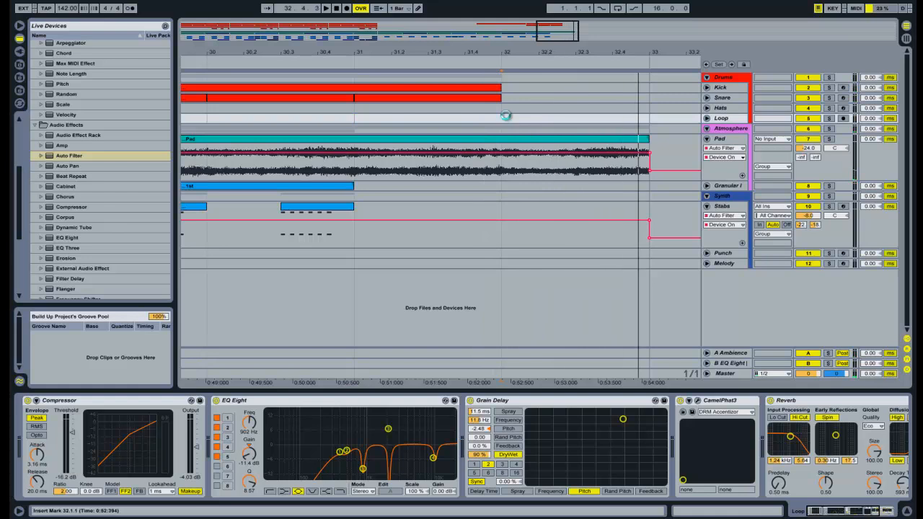
click(706, 77)
click(705, 77)
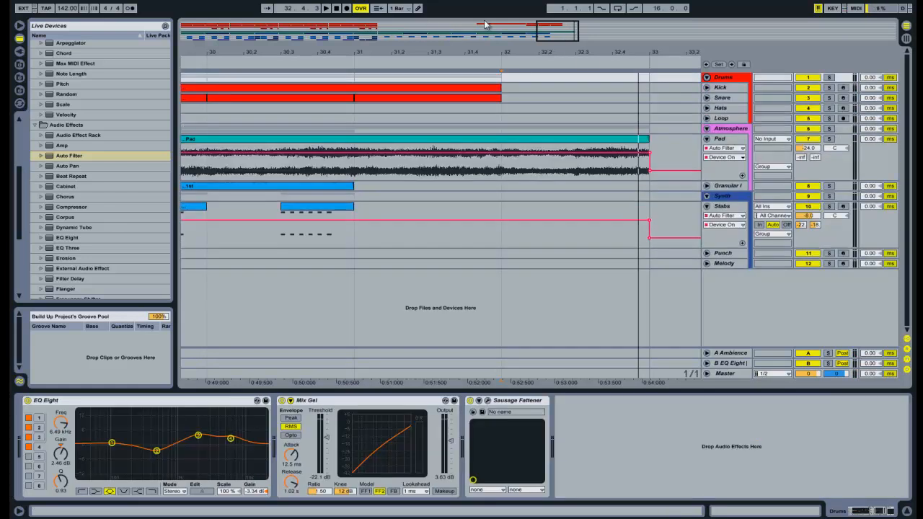
Add the sample Tension.mp3 from the Workspace folder to a new audio track below Melody, starting at bar 17
drag(566, 34, 535, 36)
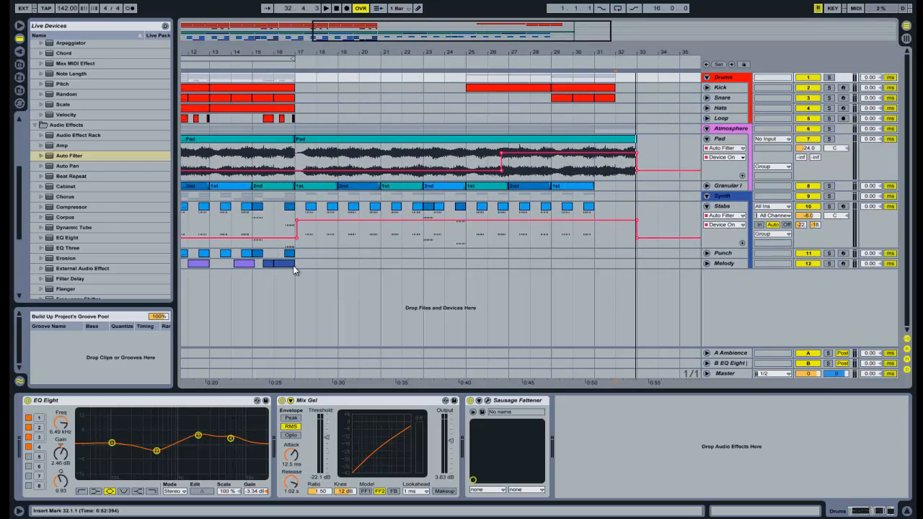
click(297, 265)
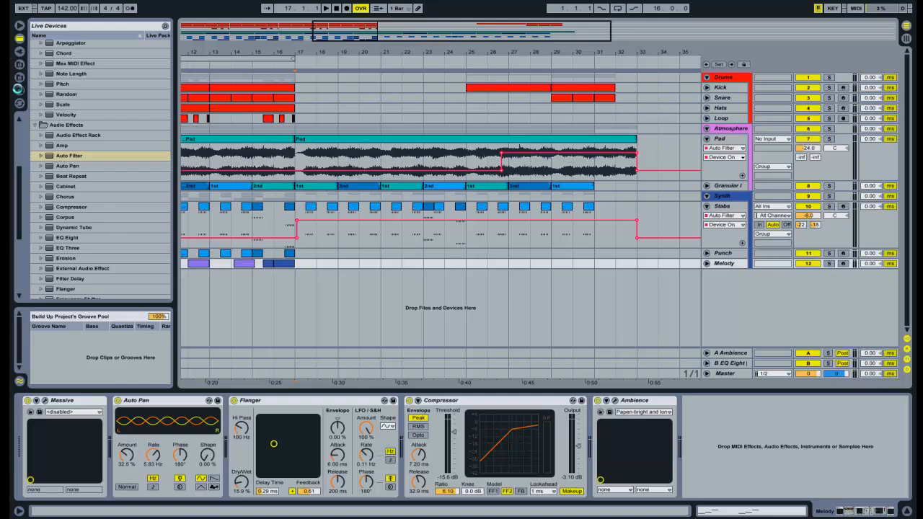
click(18, 89)
drag(18, 233, 23, 121)
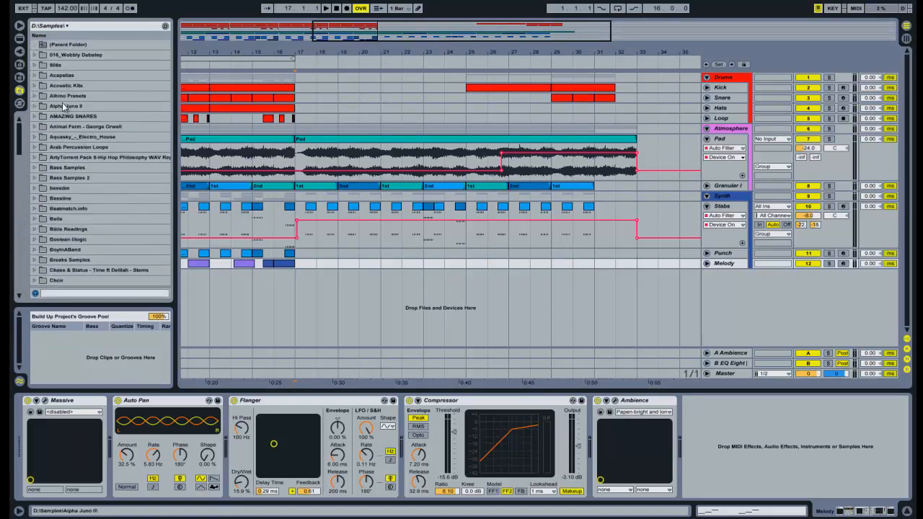
click(19, 77)
drag(20, 205, 23, 225)
drag(97, 196, 301, 289)
drag(304, 252, 293, 289)
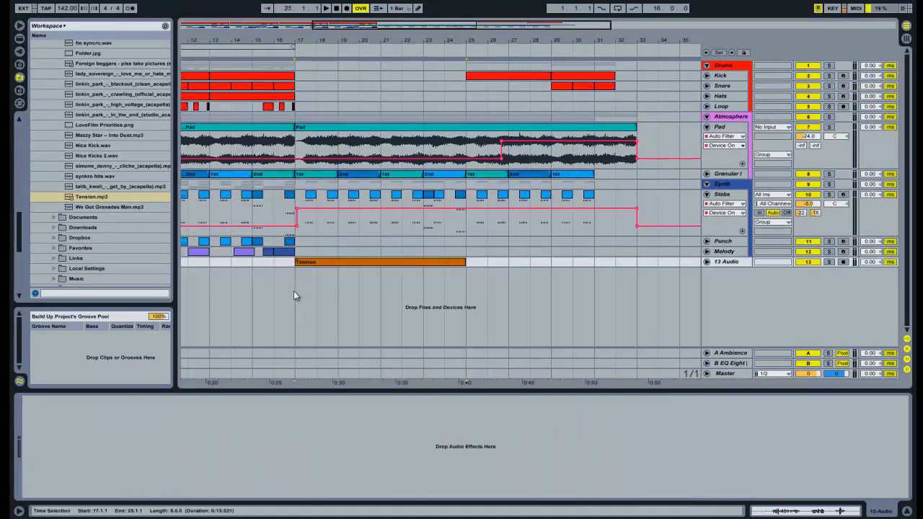
Unfold the new audio track, play it from bar 17 and set the arrangement's fixed grid to 1/8
click(706, 262)
key(space)
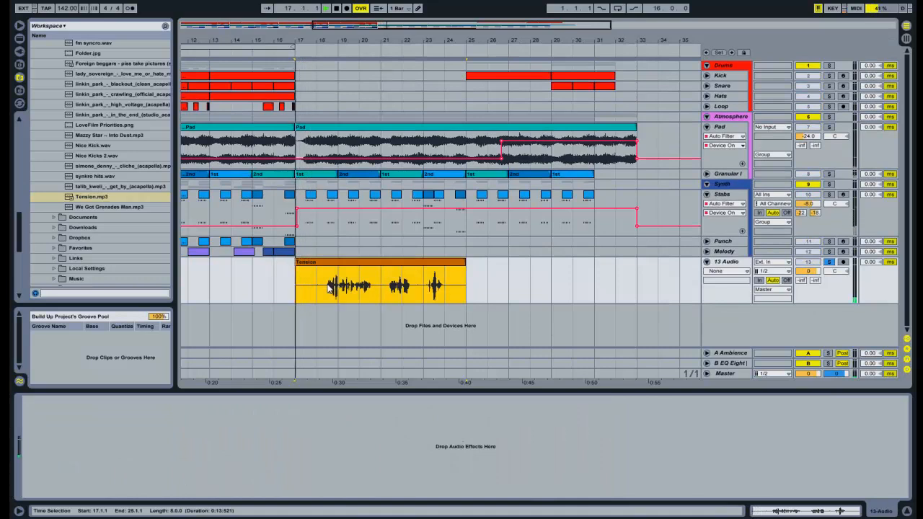
right_click(330, 284)
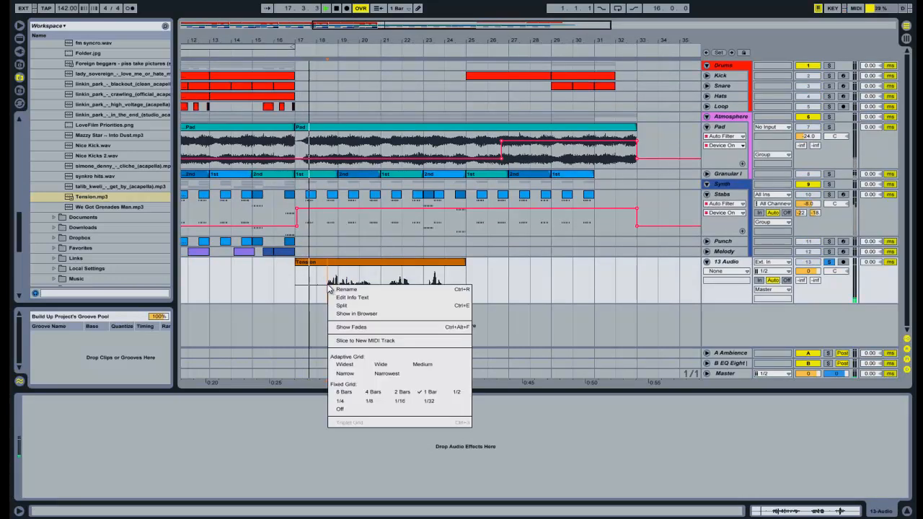
click(364, 408)
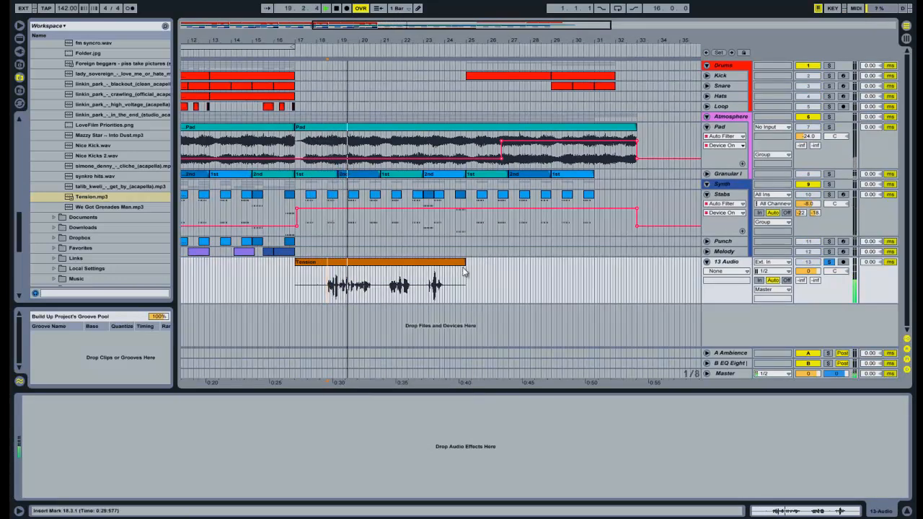
Turn off warping for the Tension clip and play it again from bar 17
click(453, 262)
click(819, 511)
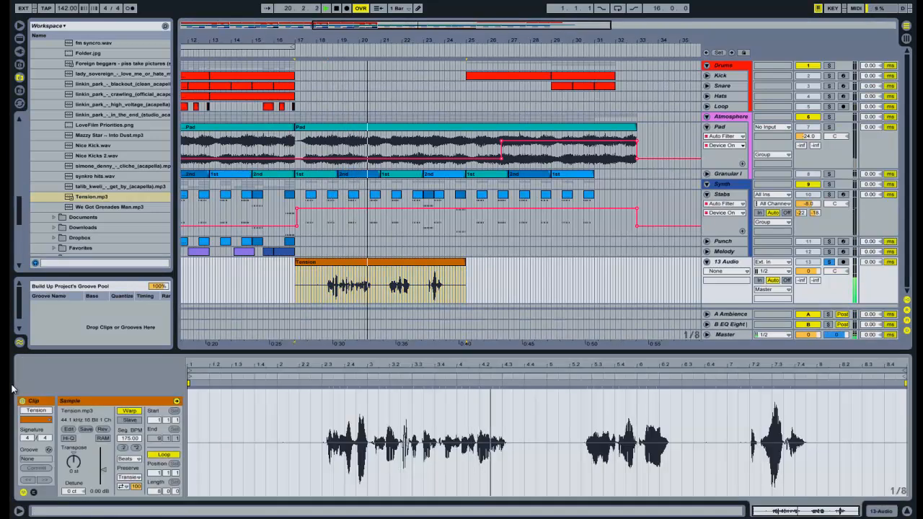
click(129, 410)
click(323, 285)
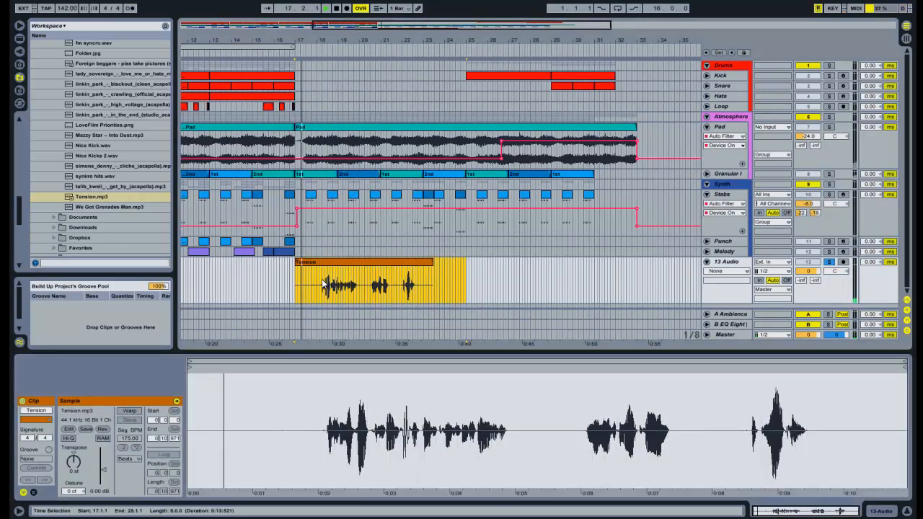
click(323, 285)
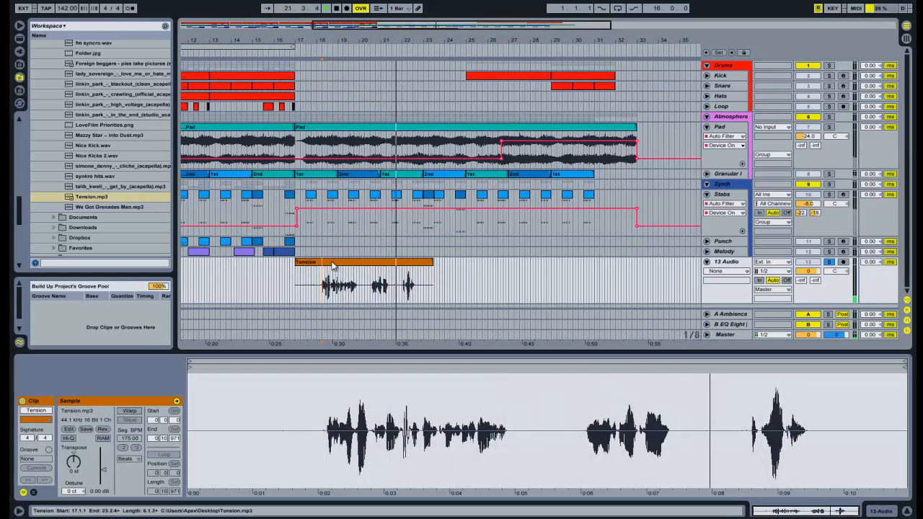
Move the Tension clip to bar 25 and trim the silence before its first phrase
drag(333, 265, 504, 272)
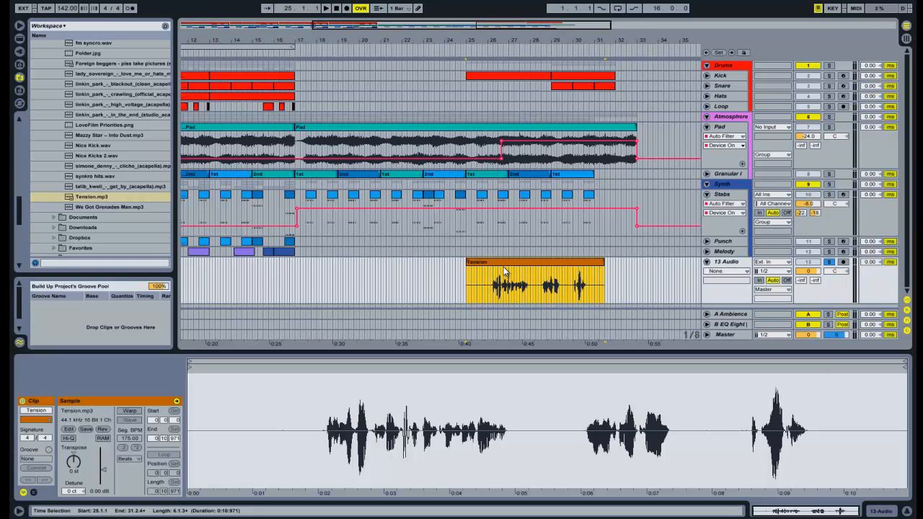
click(466, 276)
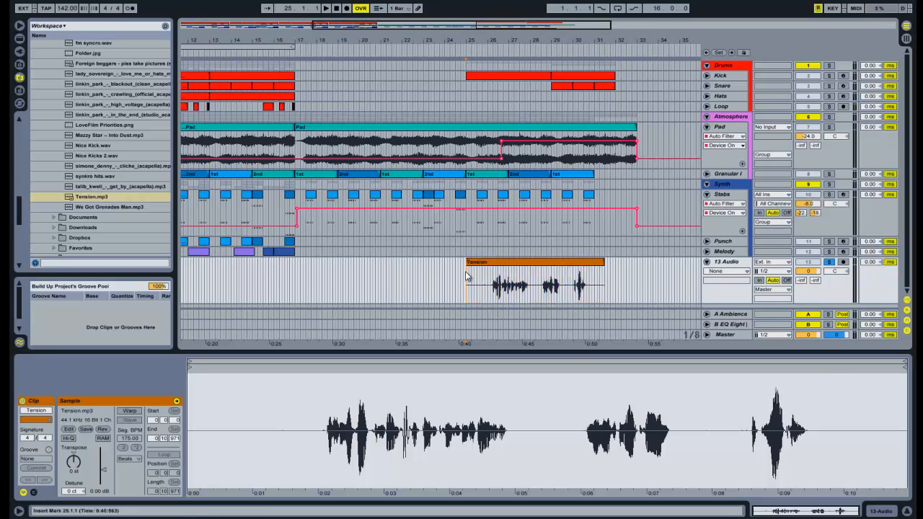
drag(467, 276, 491, 276)
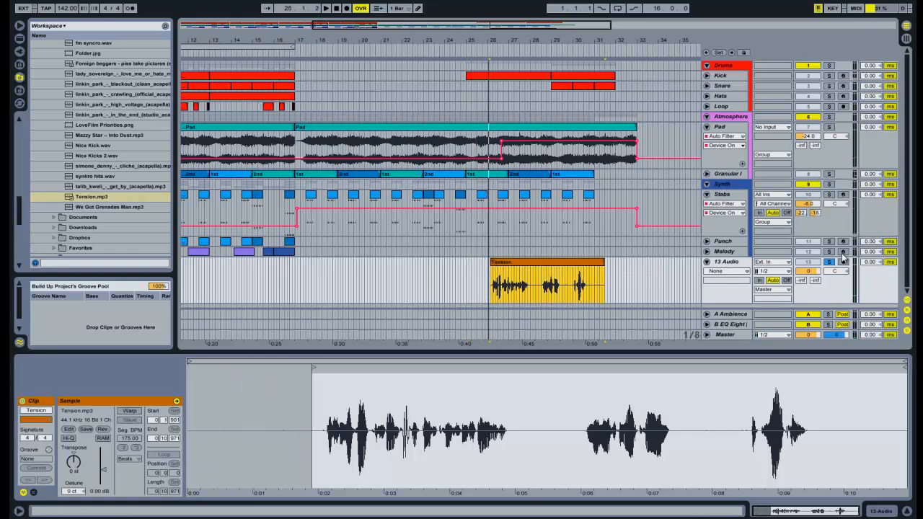
Lower the Tension track's volume to -12.6 dB, move its clip to 26.4.3 and play from bar 25
drag(808, 271, 808, 273)
key(space)
drag(532, 264, 547, 269)
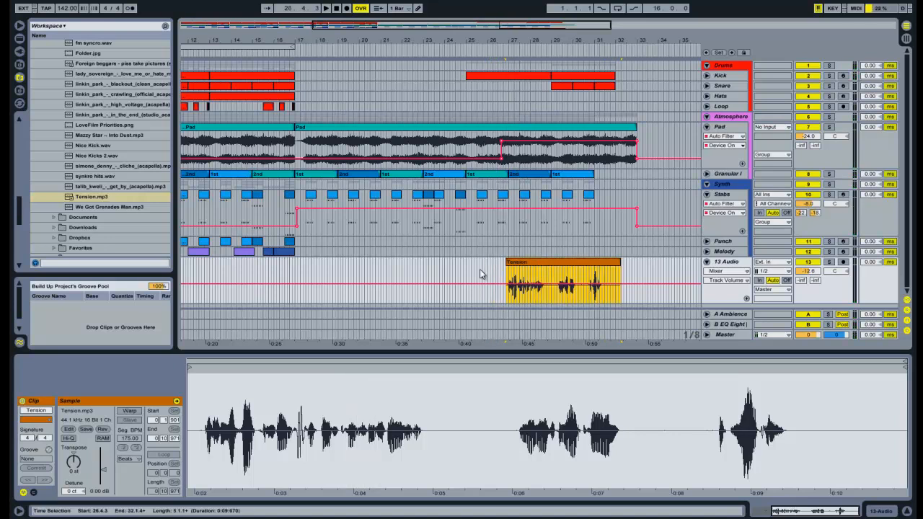
click(476, 269)
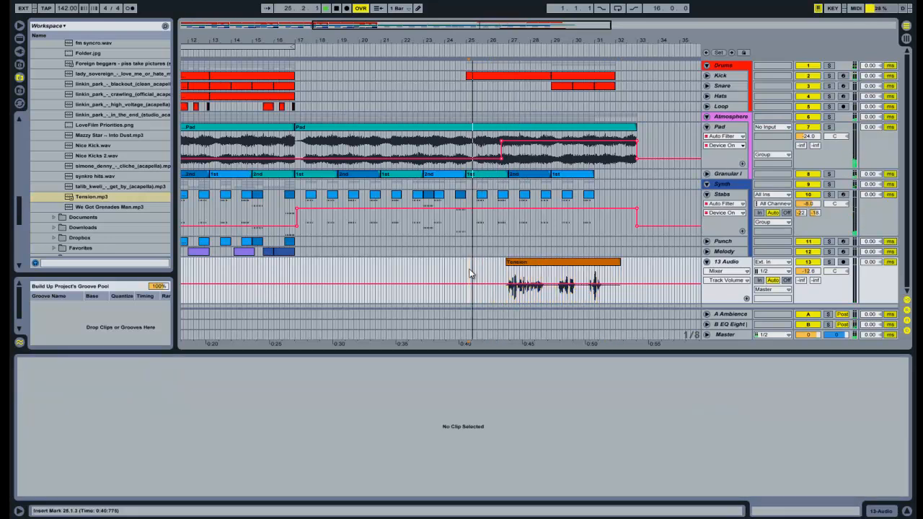
click(467, 274)
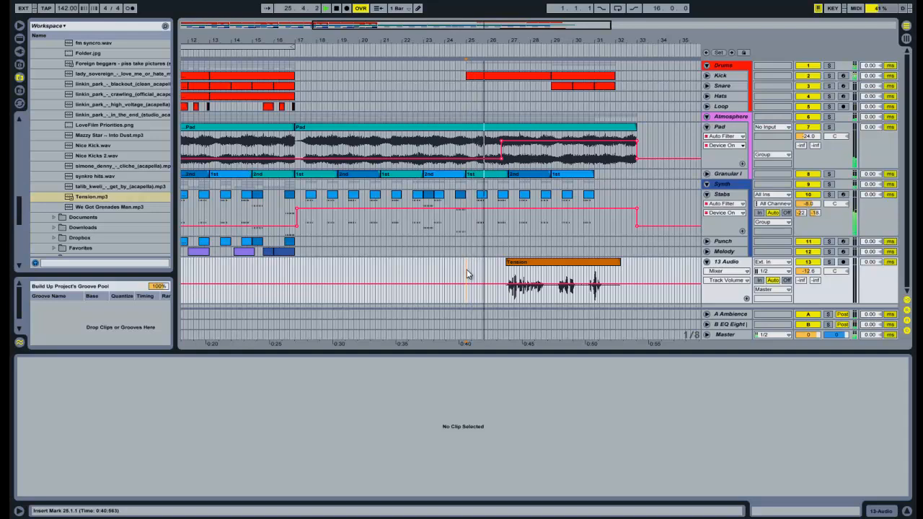
key(space)
key(space)
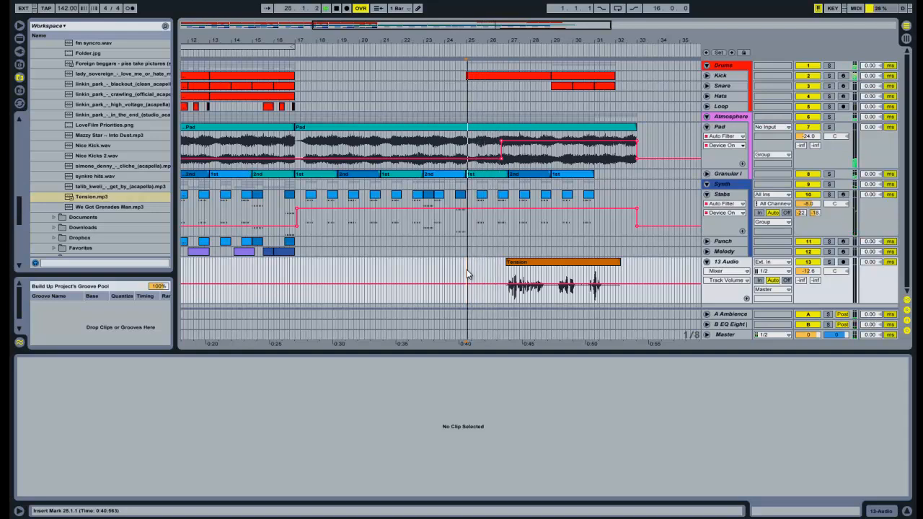
Shift the Tension clip earlier to start at 25.2.3, playing from just before bar 25 to check the timing
drag(534, 262, 507, 262)
click(463, 269)
key(space)
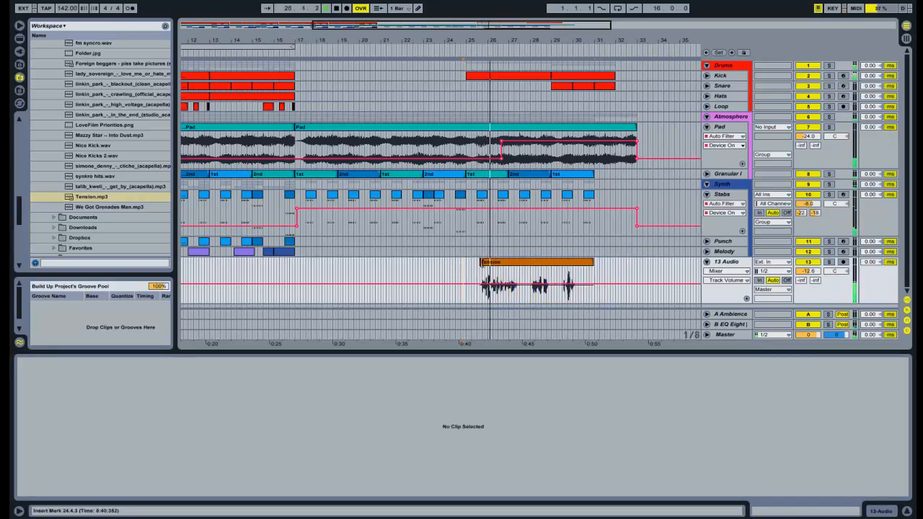
click(483, 264)
key(space)
drag(483, 267, 478, 268)
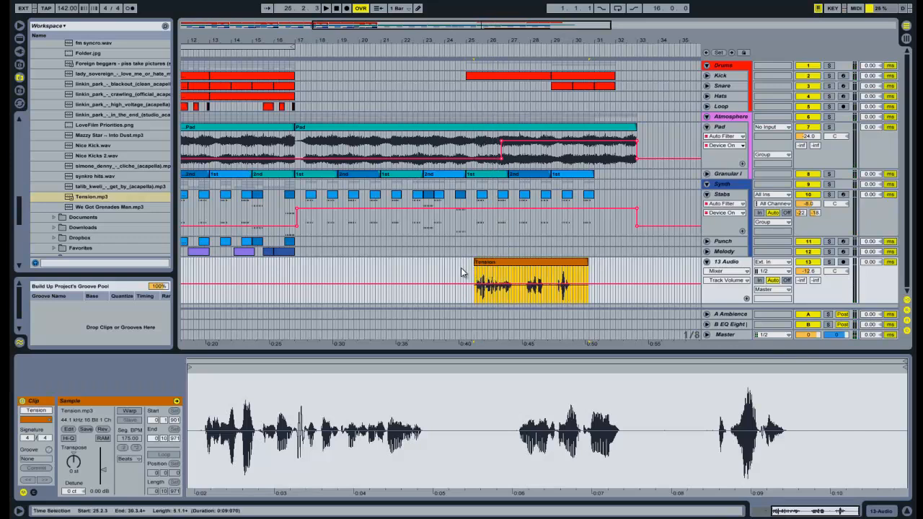
click(463, 270)
key(space)
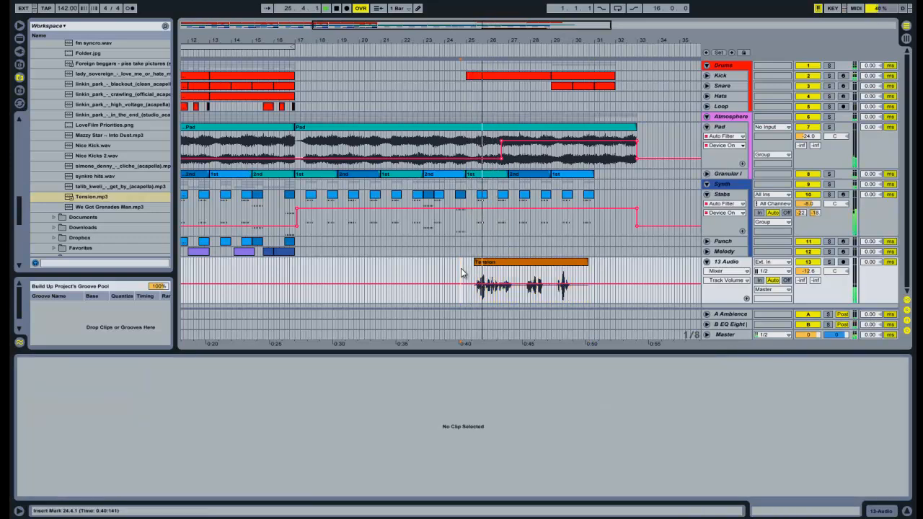
Cut out the silence after the first phrase of the Tension clip and start the second phrase at bar 29
drag(437, 26, 499, 26)
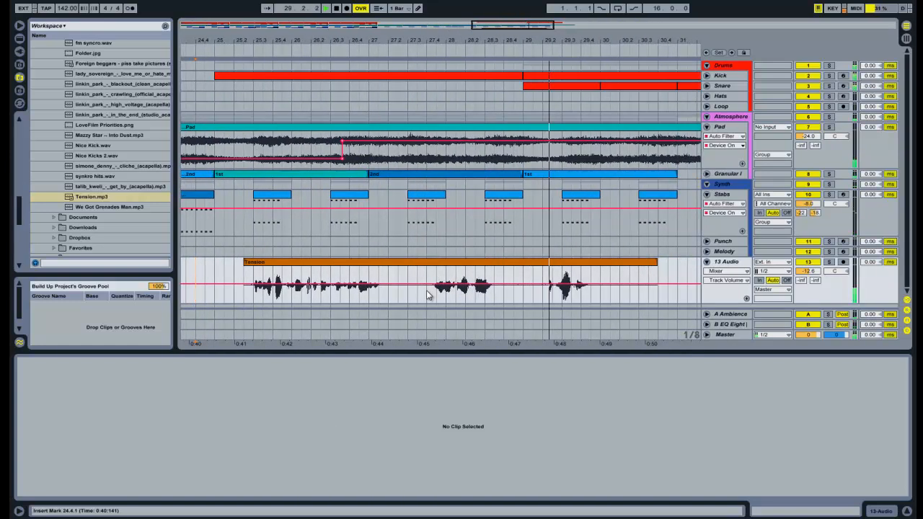
key(space)
drag(426, 294, 408, 294)
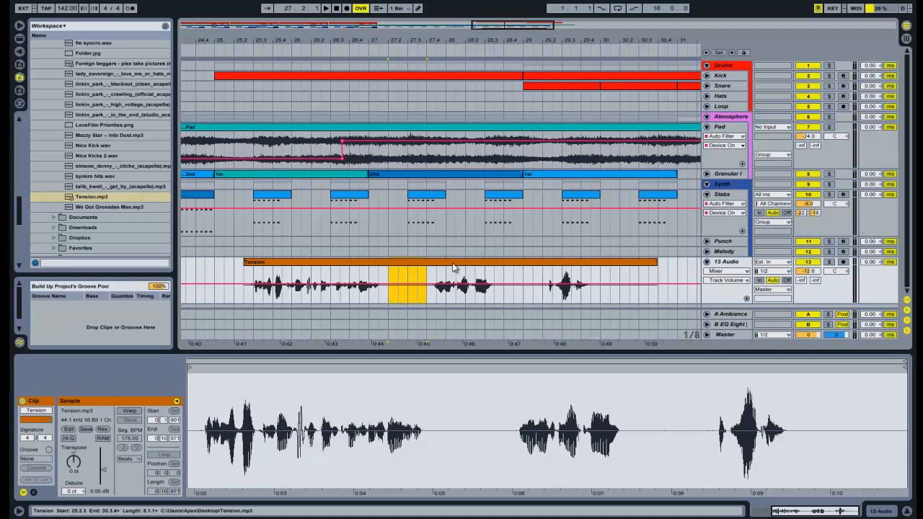
key(Delete)
drag(456, 266, 552, 262)
click(523, 278)
key(space)
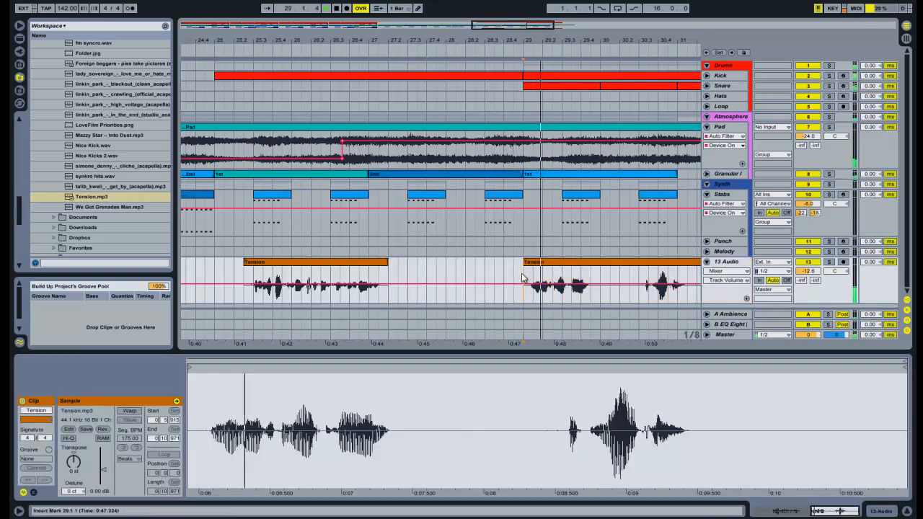
Remove the silence between the second and last Tension phrases and move the last phrase to bar 32
drag(482, 27, 501, 25)
key(space)
mouse_move(426, 277)
mouse_down()
mouse_move(398, 277)
mouse_move(569, 264)
mouse_move(500, 264)
mouse_move(550, 264)
mouse_up()
key(Delete)
key(space)
key(space)
drag(554, 261, 555, 260)
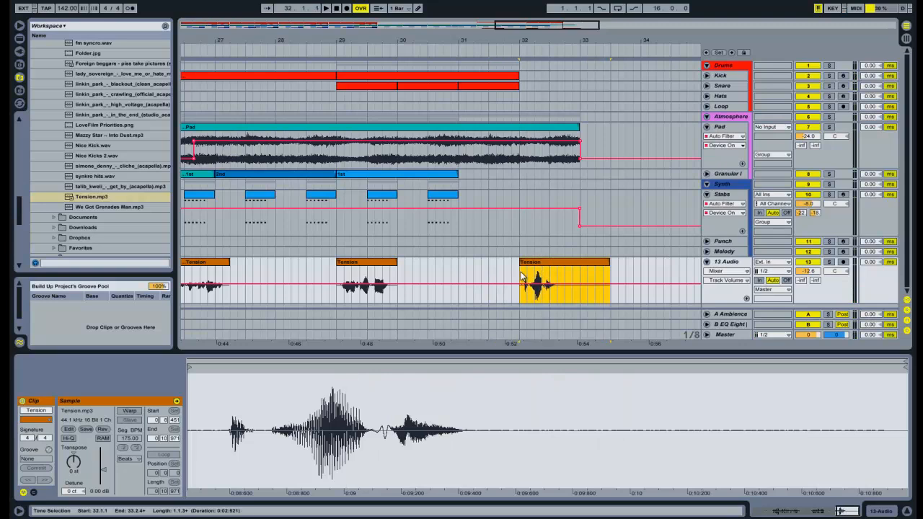
click(520, 271)
key(space)
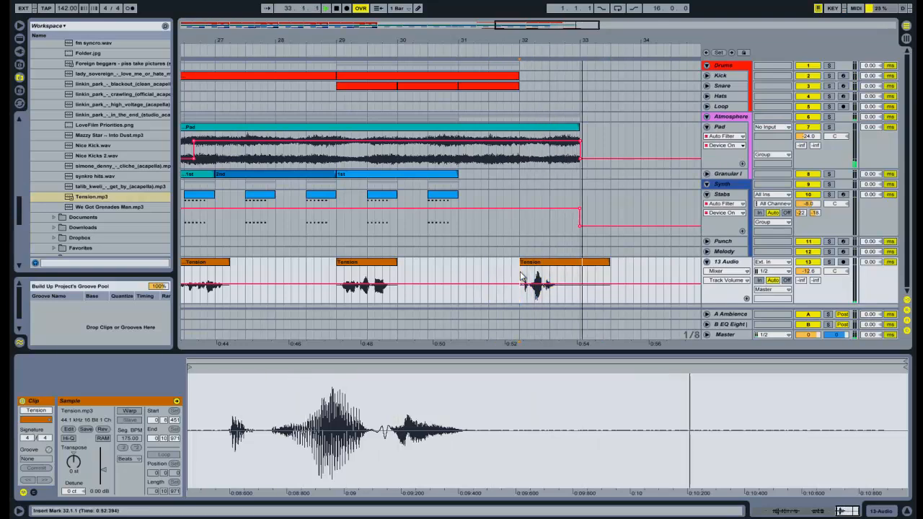
Trim the empty tail off the last Tension clip and shift its start to 32.1.3
drag(534, 265, 550, 264)
click(497, 274)
key(space)
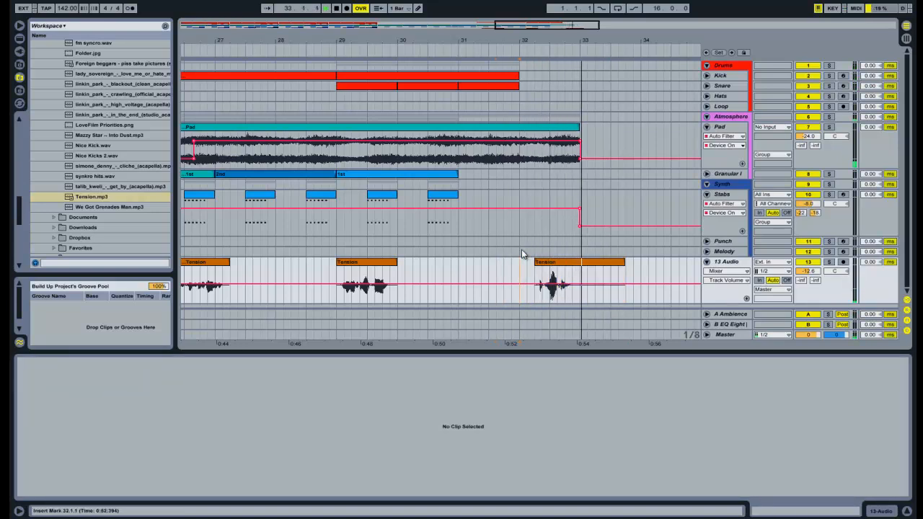
click(598, 263)
drag(598, 263, 540, 265)
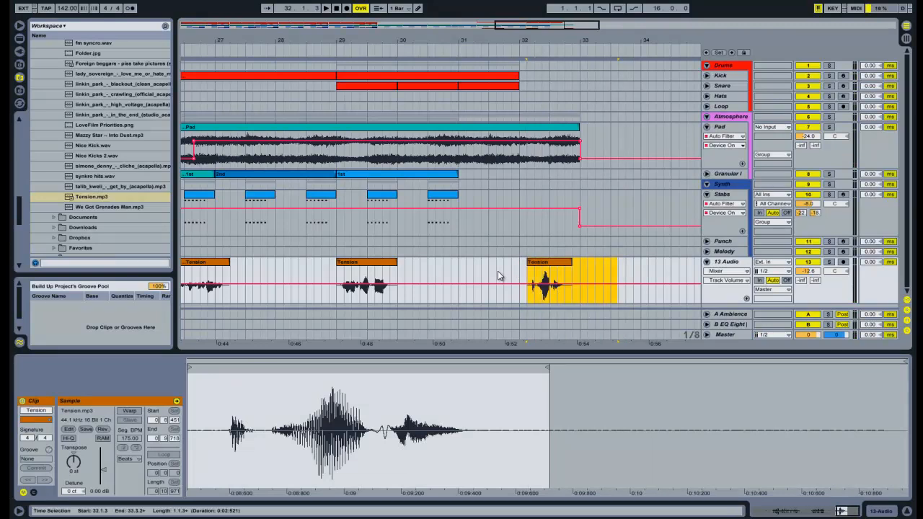
Play the last Tension phrase from just before bar 32 and save the Set
click(498, 274)
key(space)
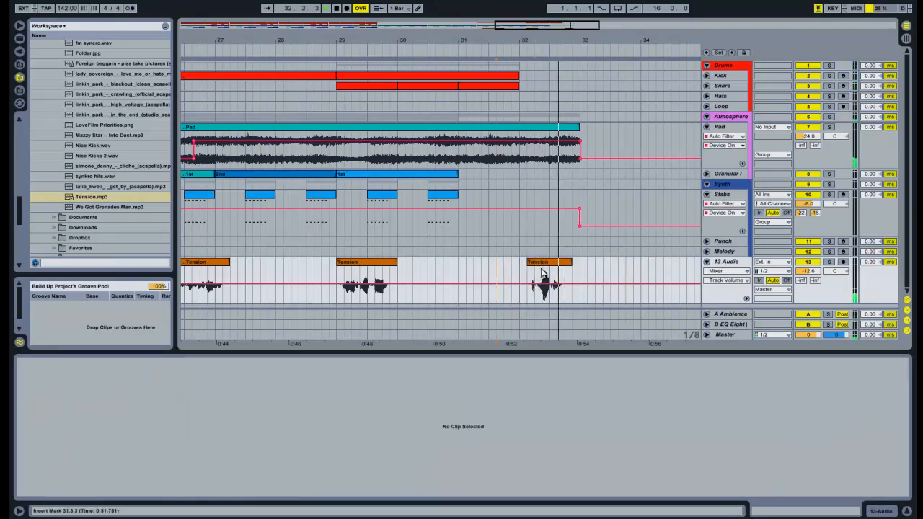
key(ctrl+s)
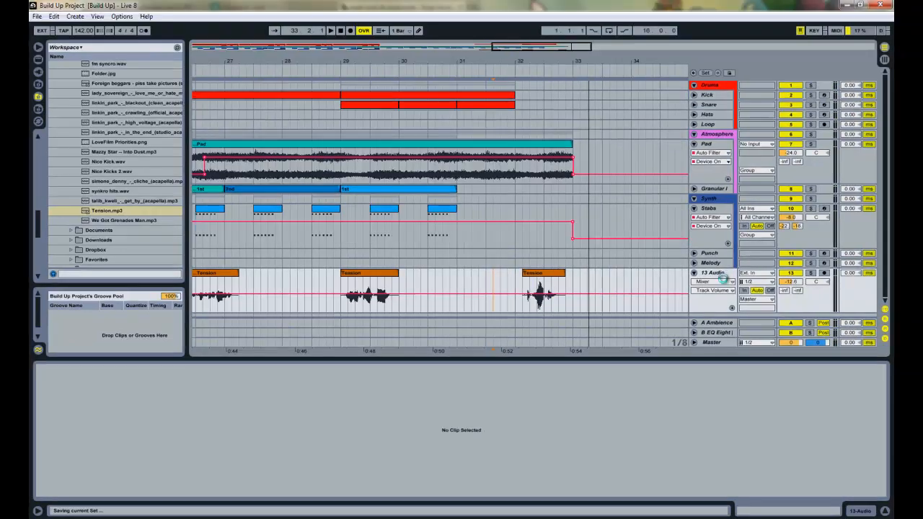